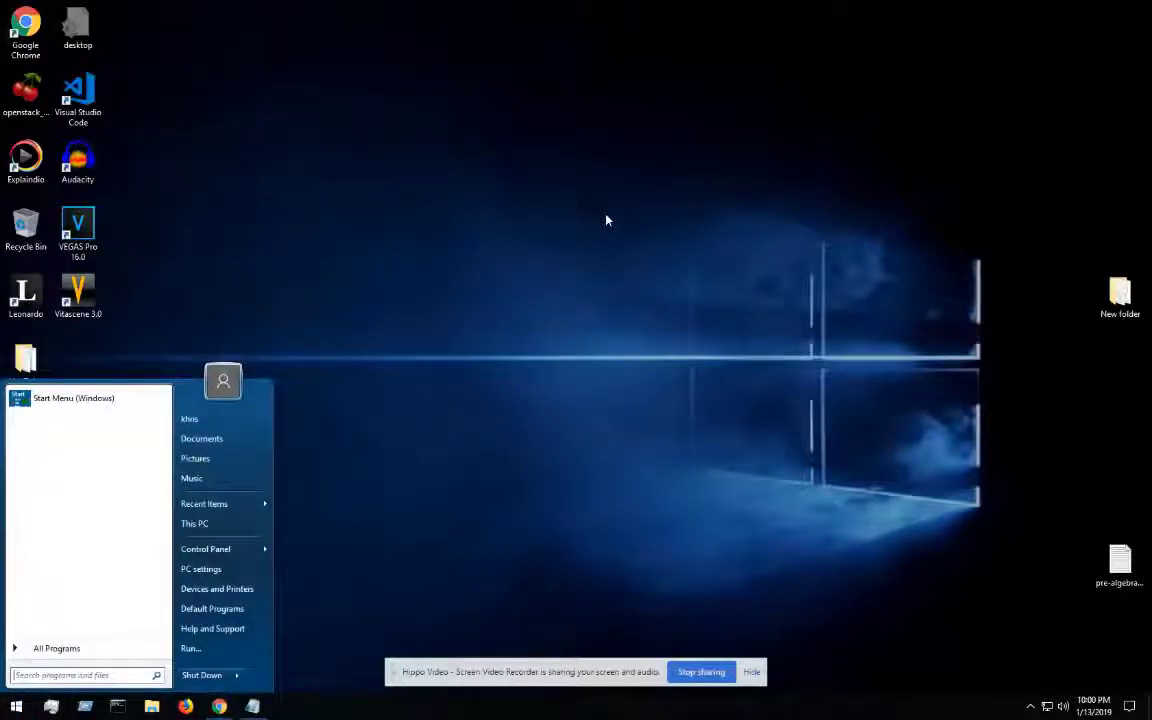
Step: Search the Start menu for 'partition' and launch Create and format hard disk partitions
left_click(90, 676)
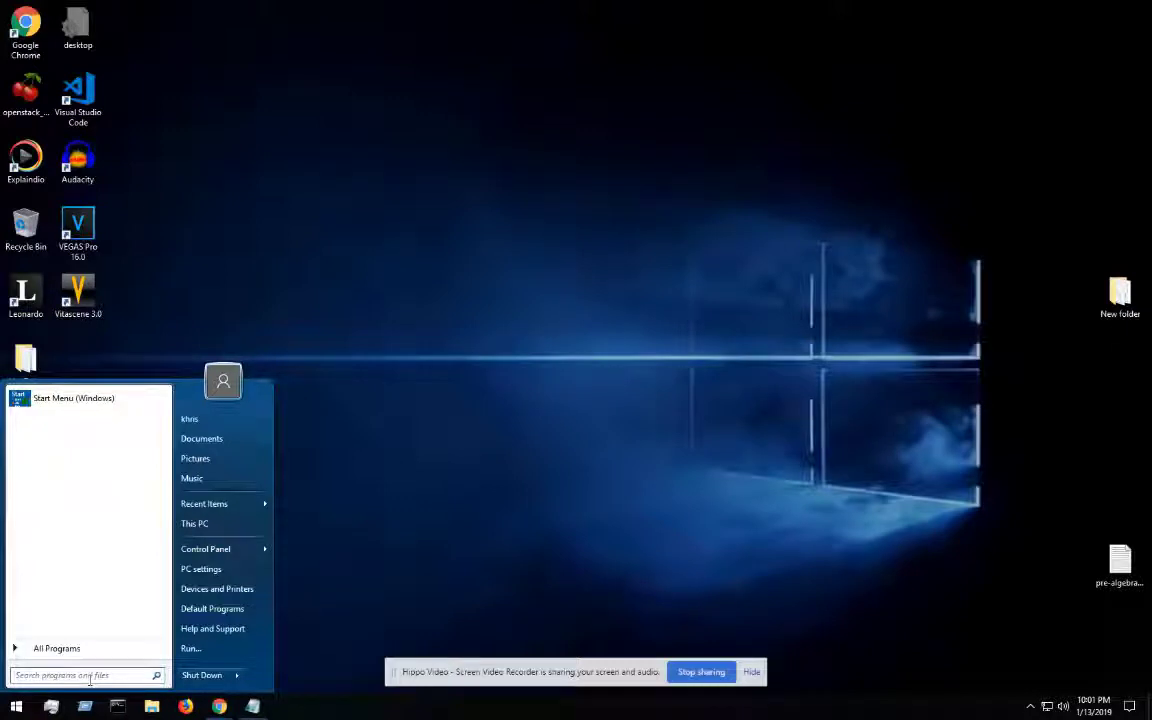
type("part")
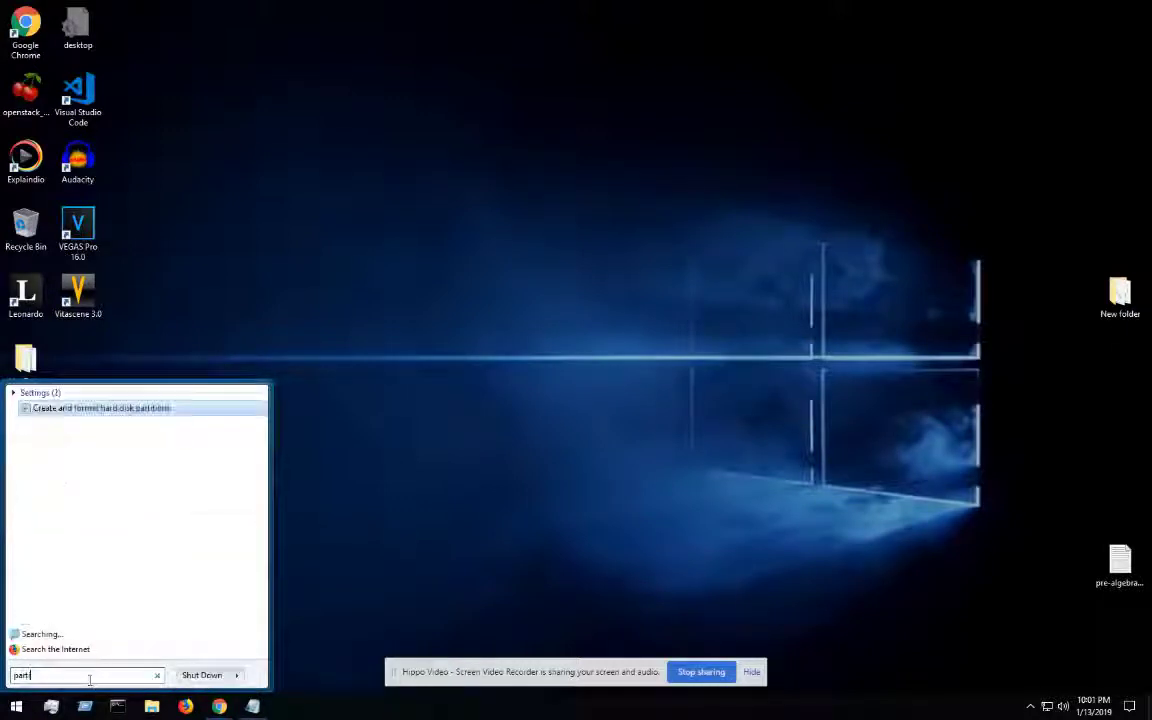
type("ition")
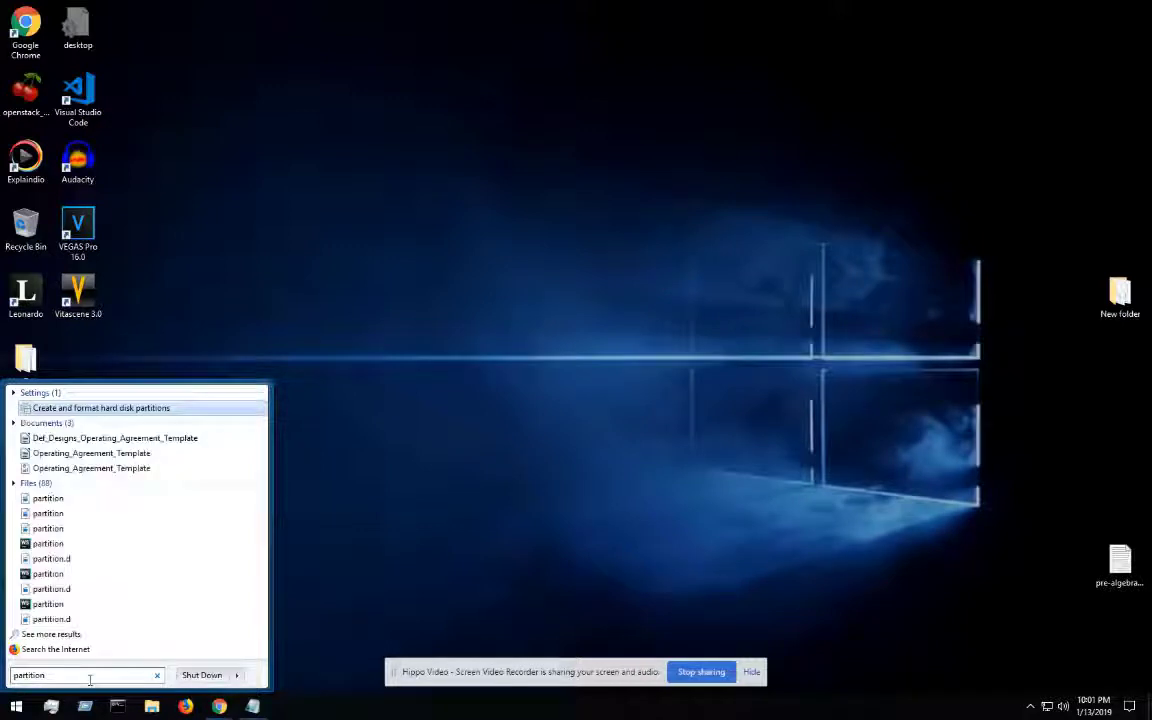
key("Return")
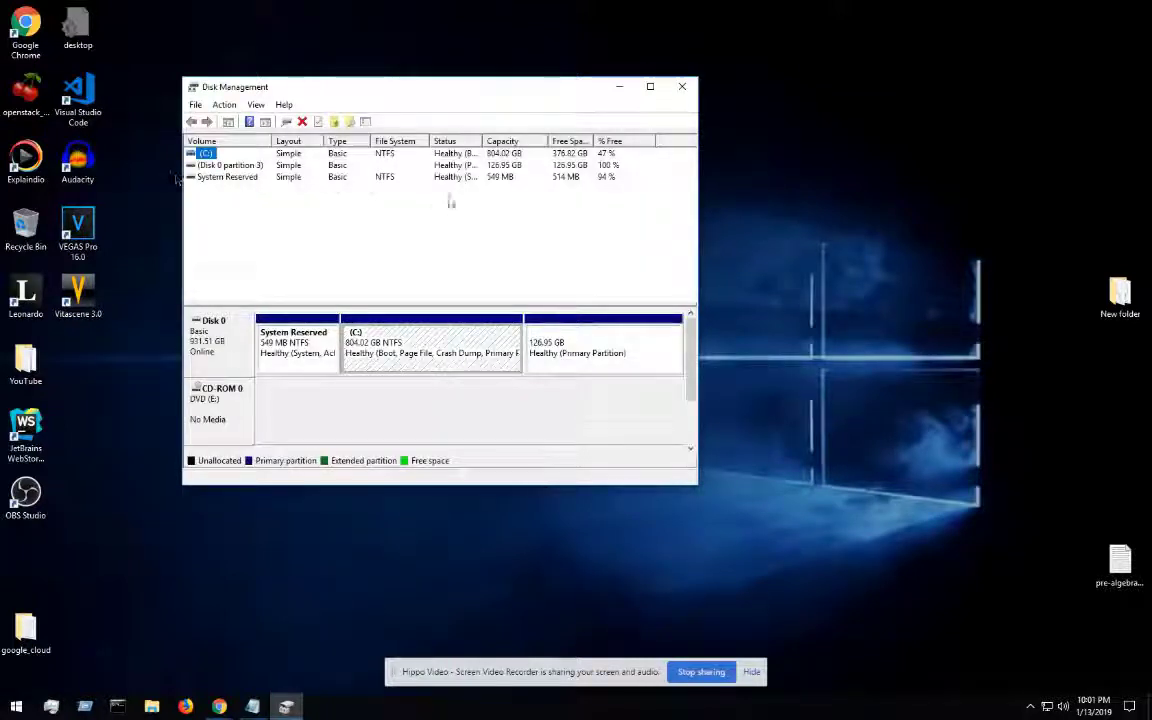
left_click(568, 358)
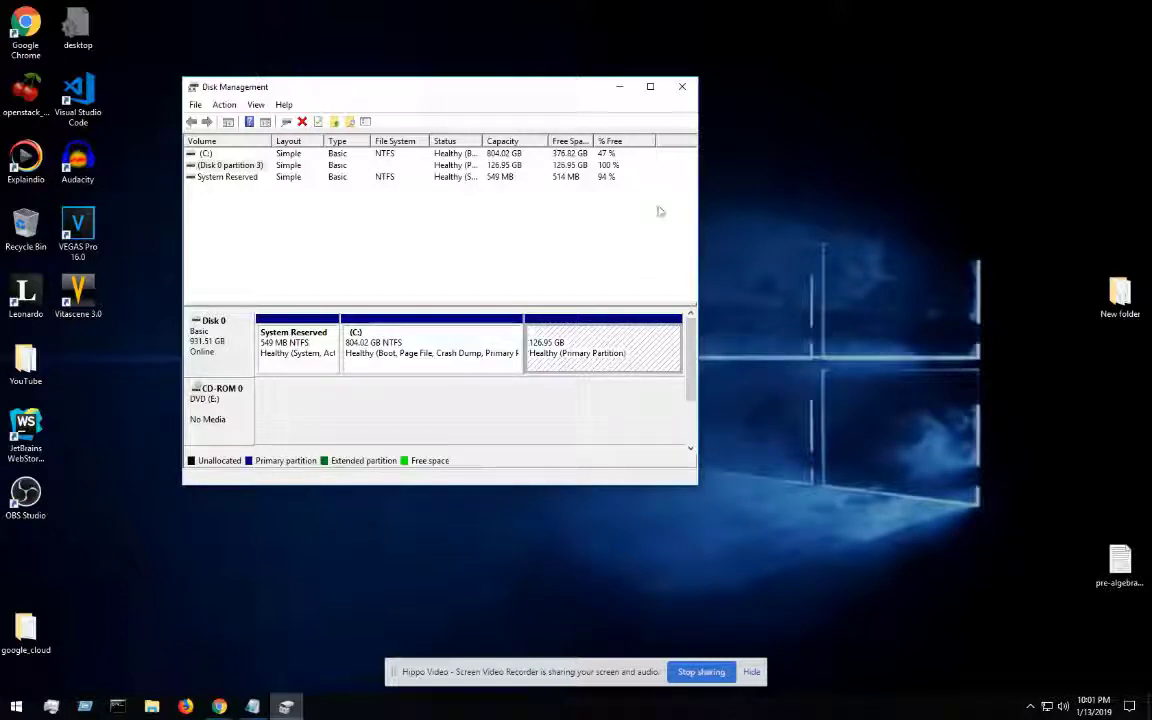
Step: Delete the 126.95 GB volume on Disk 0
right_click(590, 346)
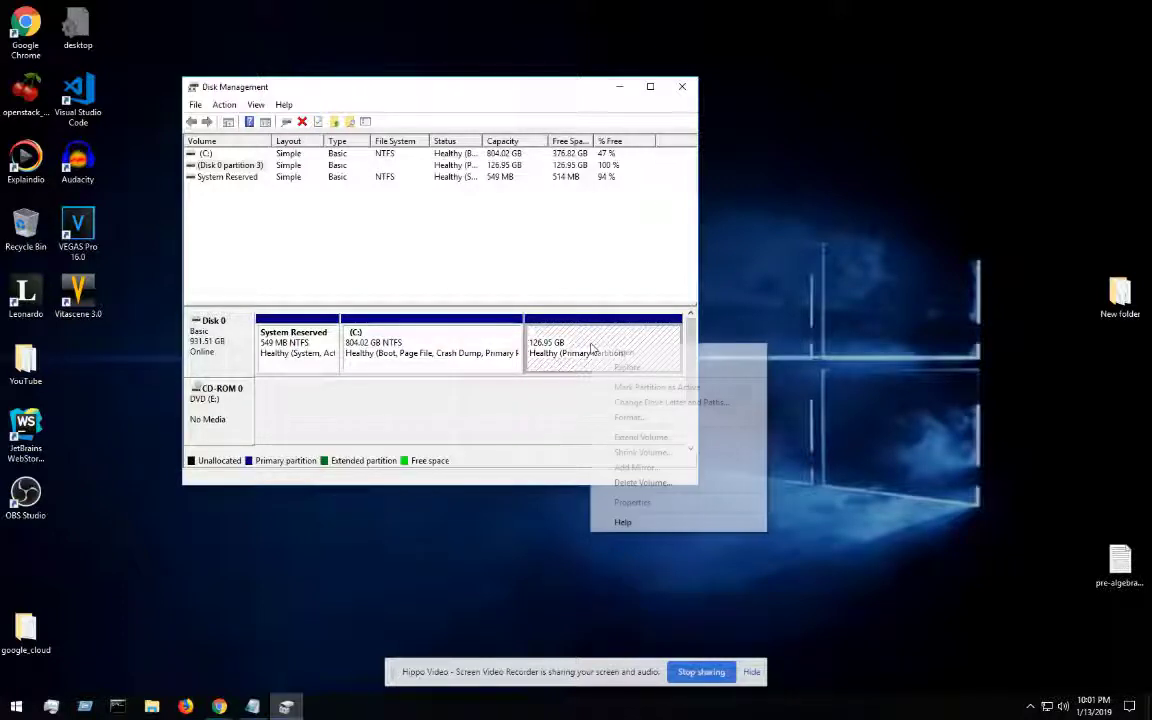
left_click(642, 482)
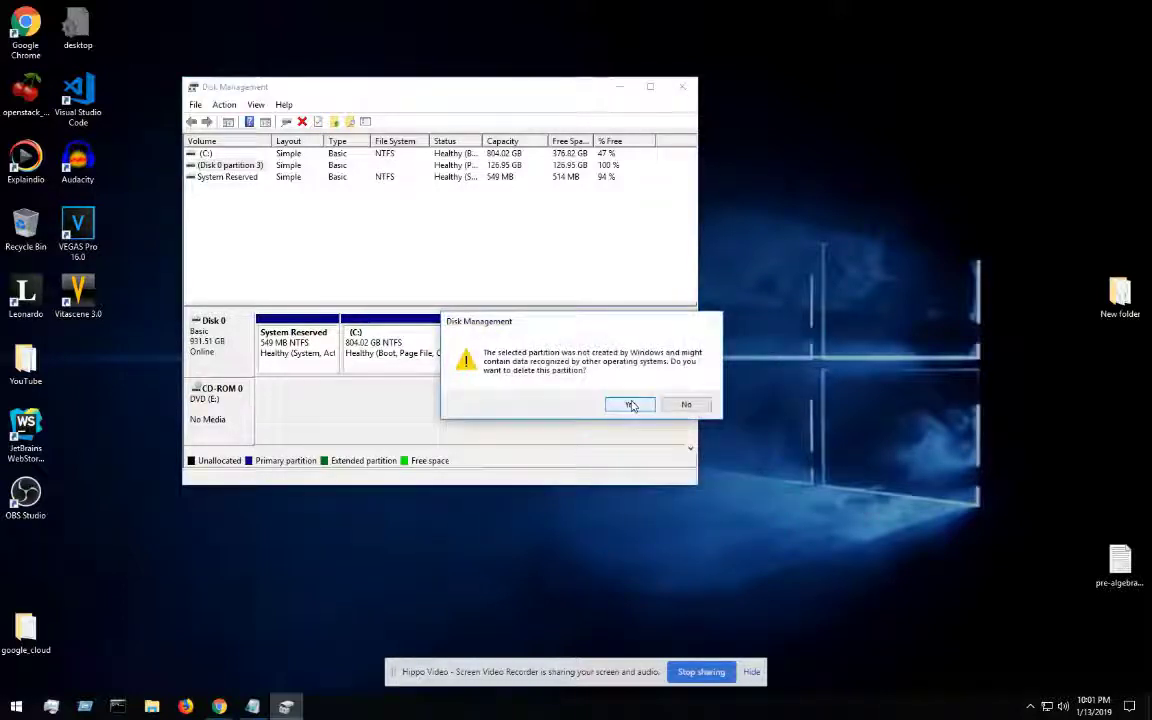
left_click(630, 404)
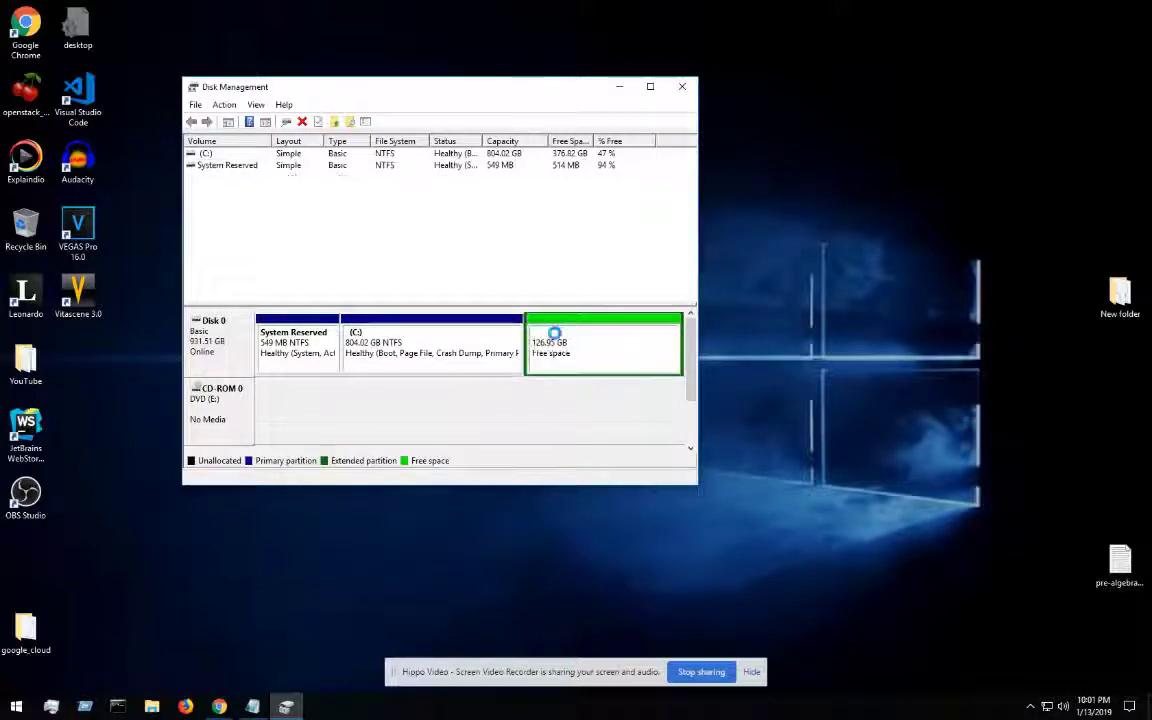
Step: Delete the leftover free-space partition so 126.95 GB becomes unallocated
right_click(608, 352)
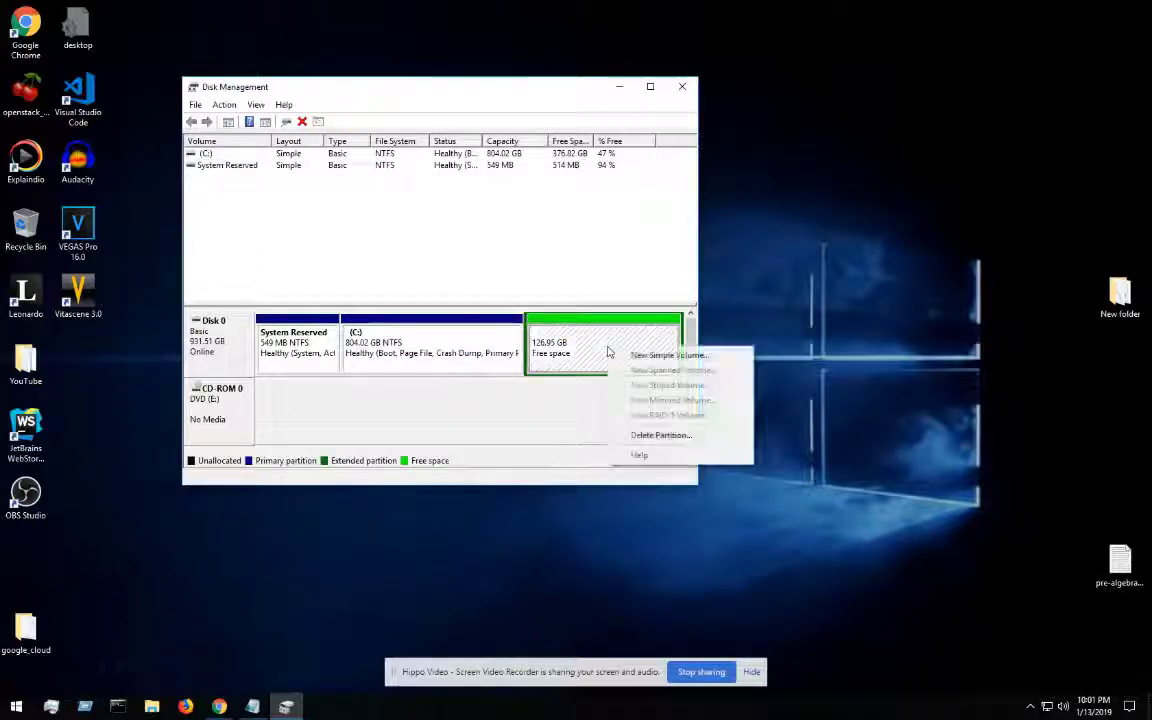
left_click(470, 356)
right_click(470, 356)
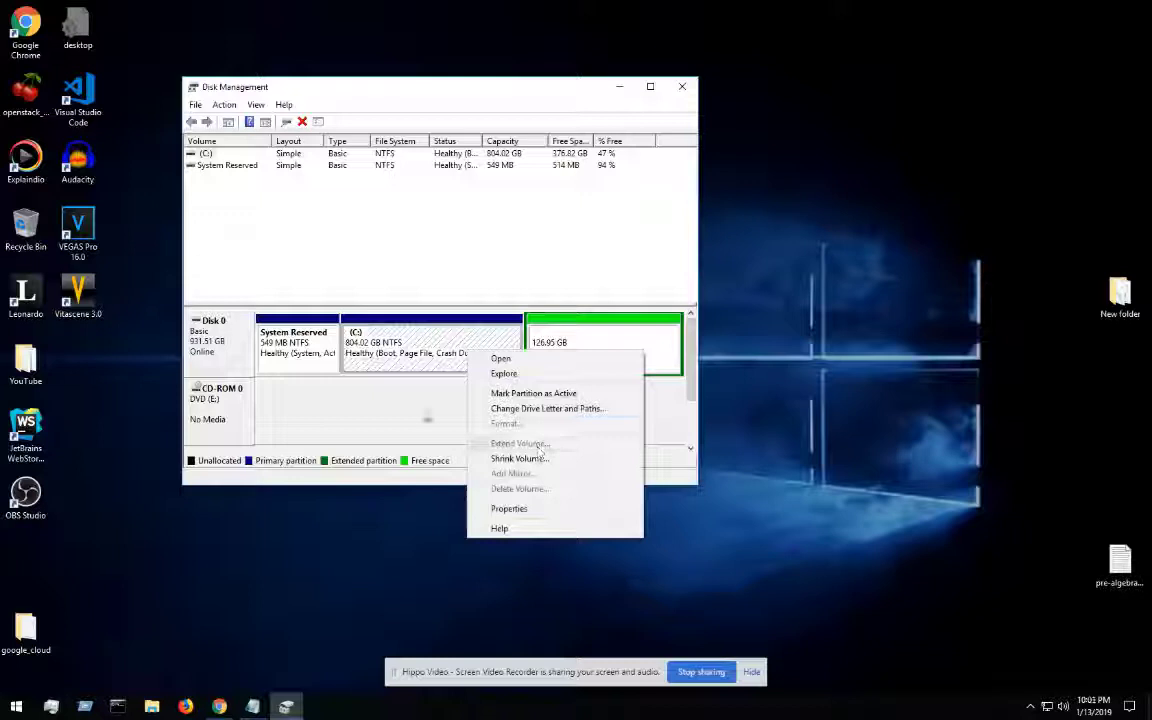
left_click(566, 362)
right_click(567, 360)
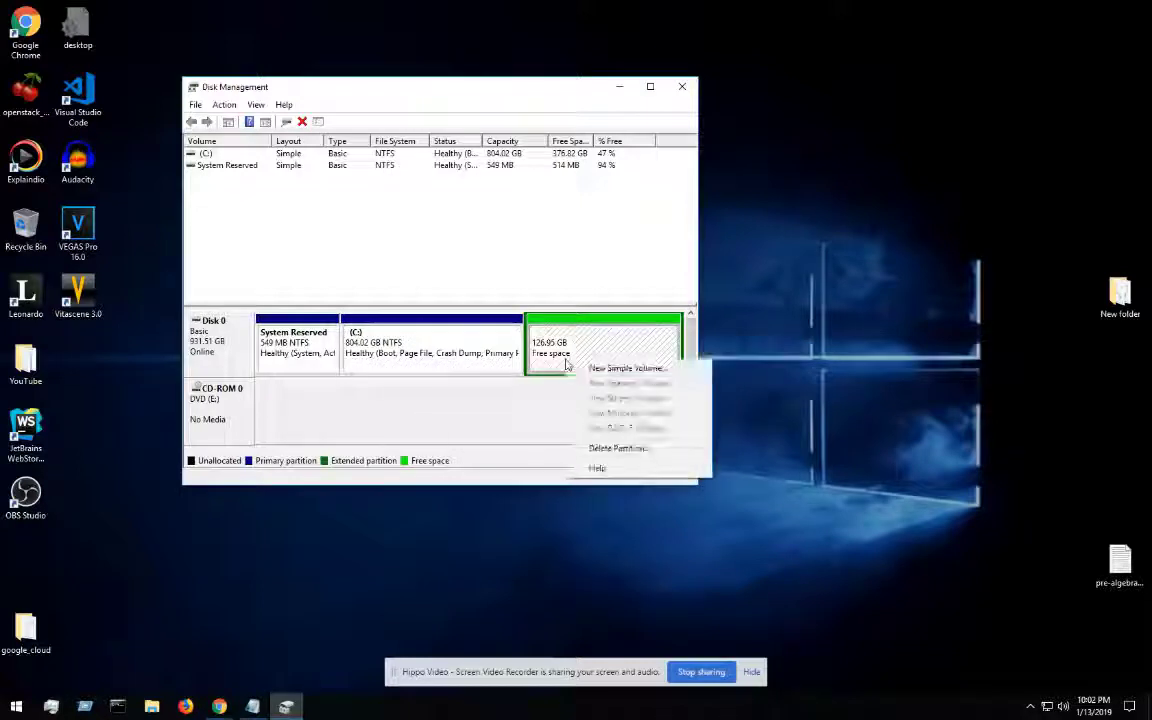
left_click(632, 448)
left_click(625, 403)
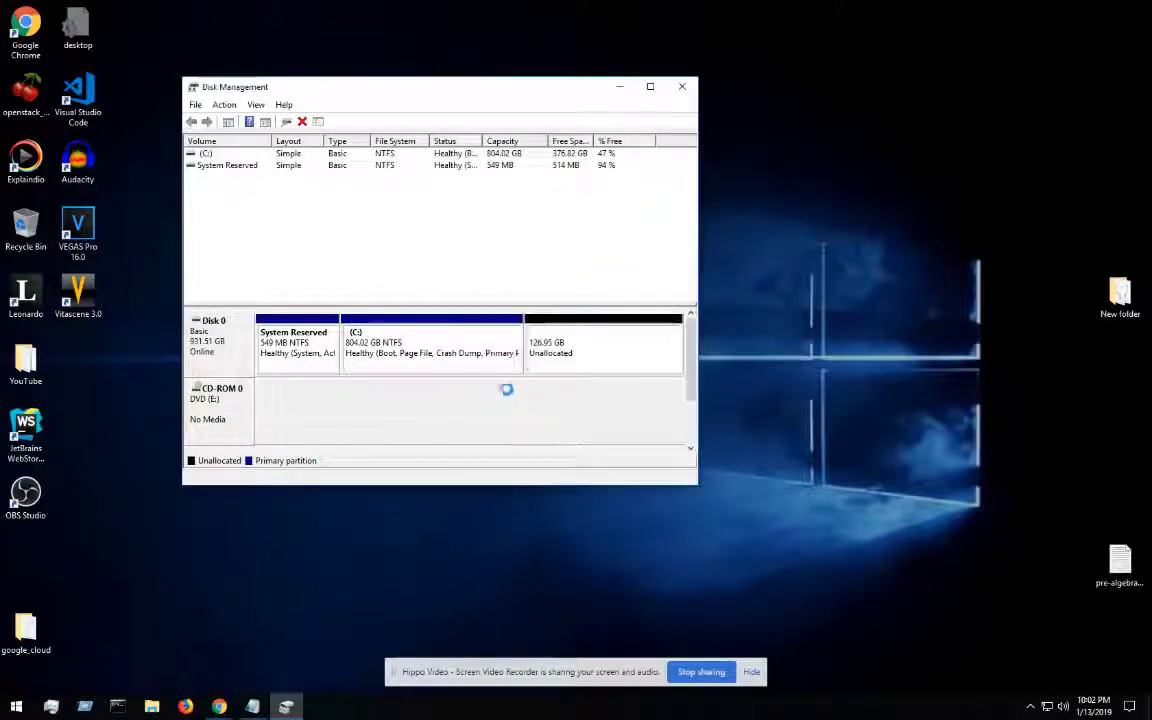
Step: Extend C: with all 129999 MB of unallocated space, growing it to 930.97 GB
right_click(484, 345)
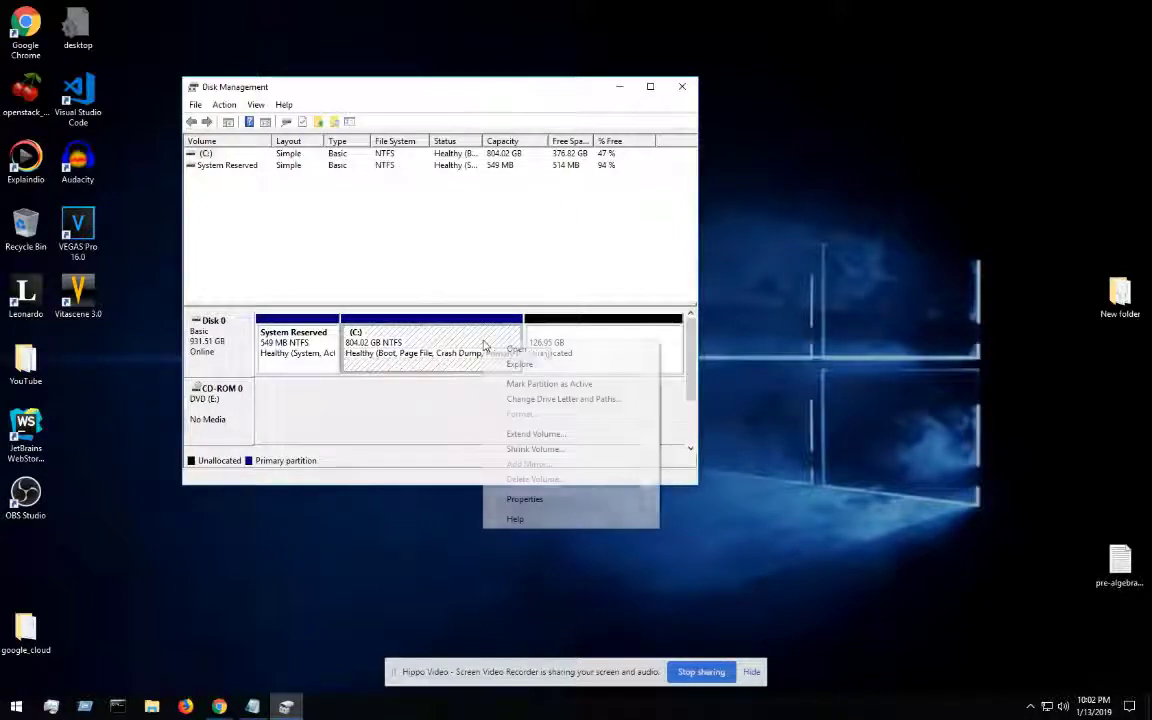
left_click(575, 438)
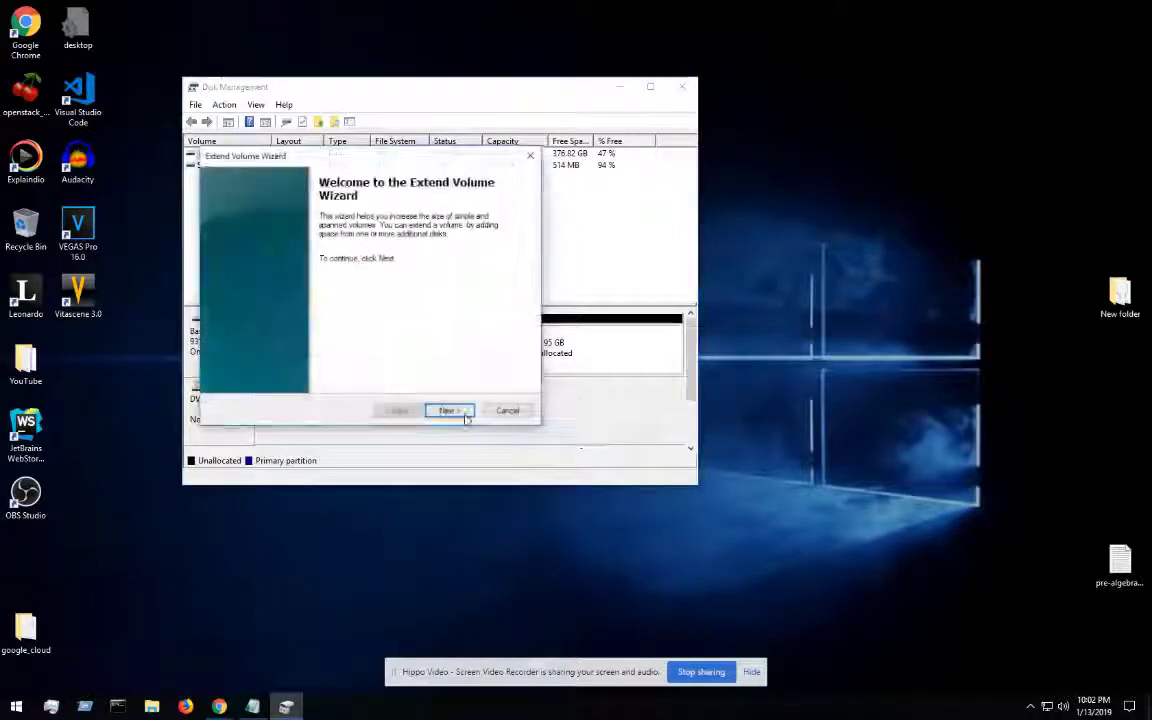
left_click(448, 414)
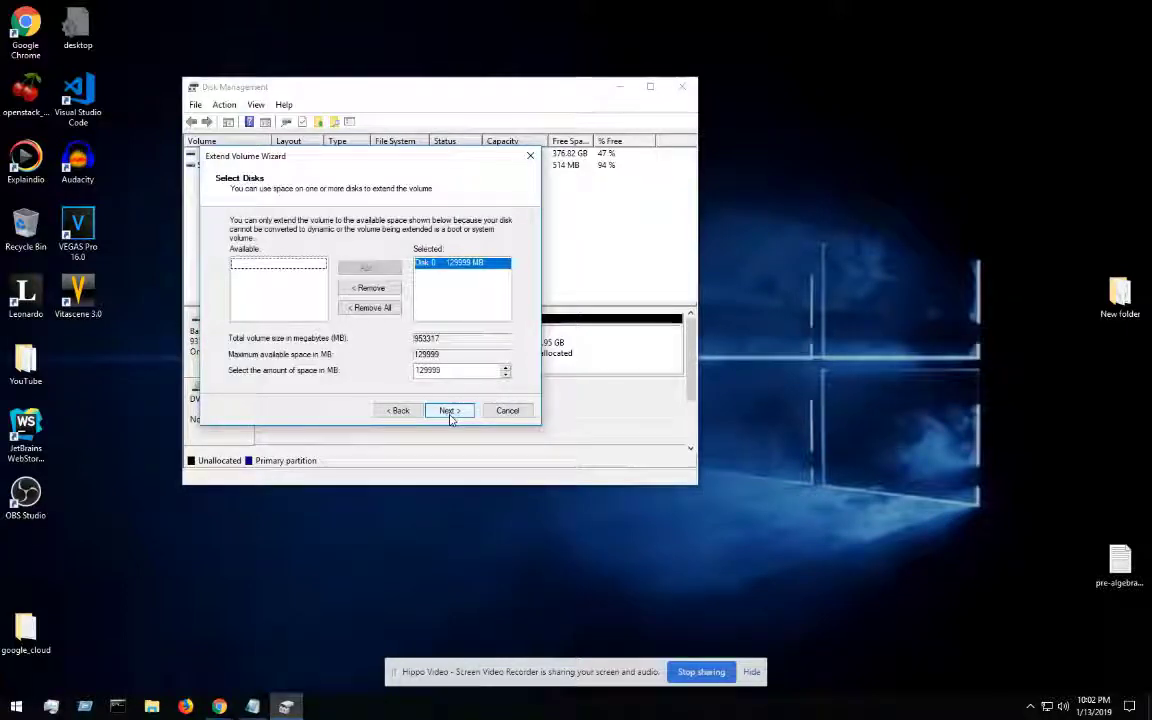
left_click_drag(375, 156, 840, 211)
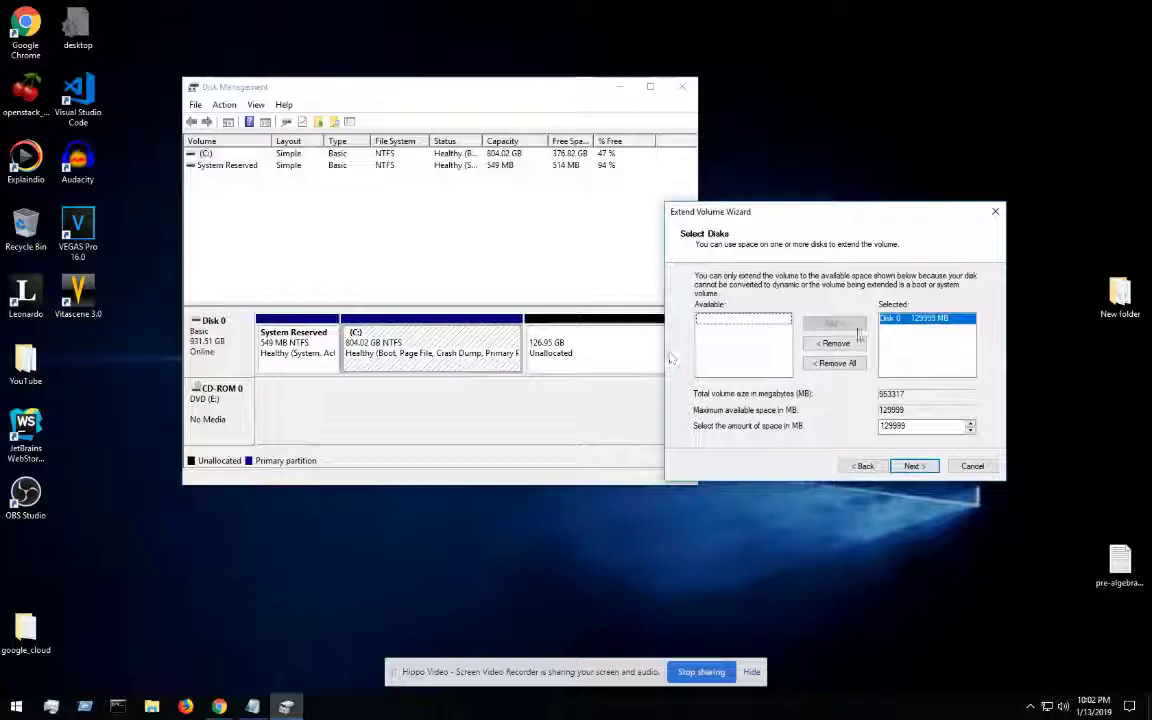
left_click(912, 467)
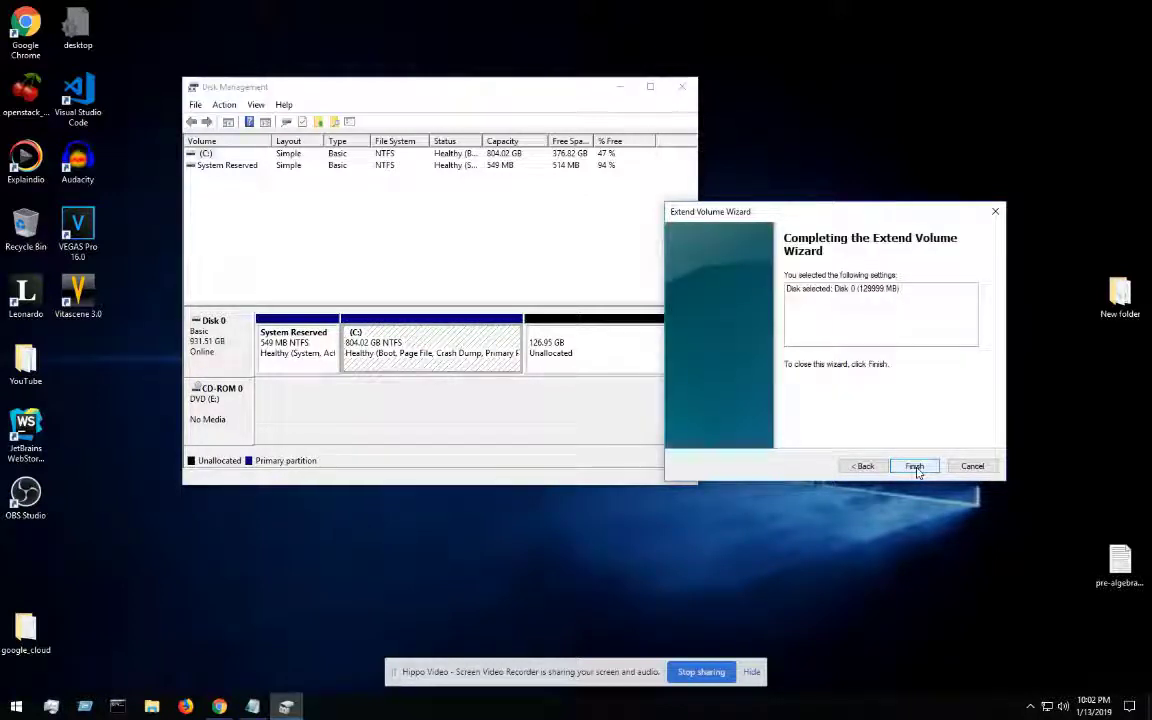
left_click(915, 467)
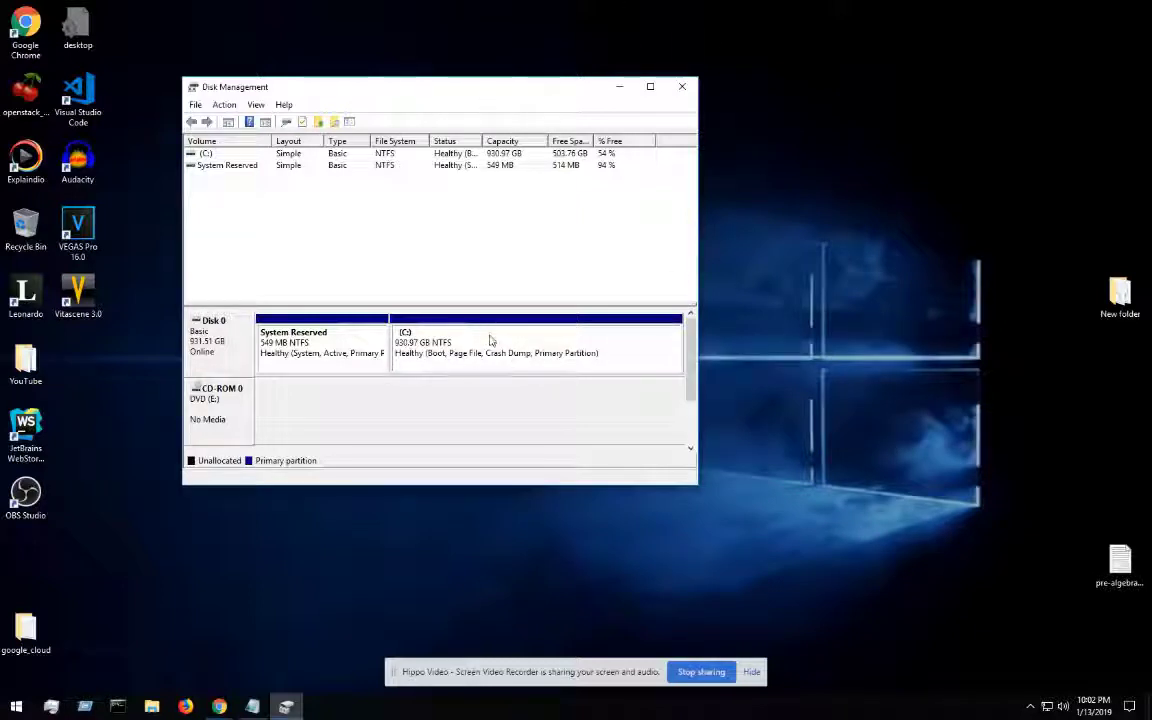
Step: Bring up the context menu for the 930.97 GB C: partition in the Disk 0 map
right_click(506, 351)
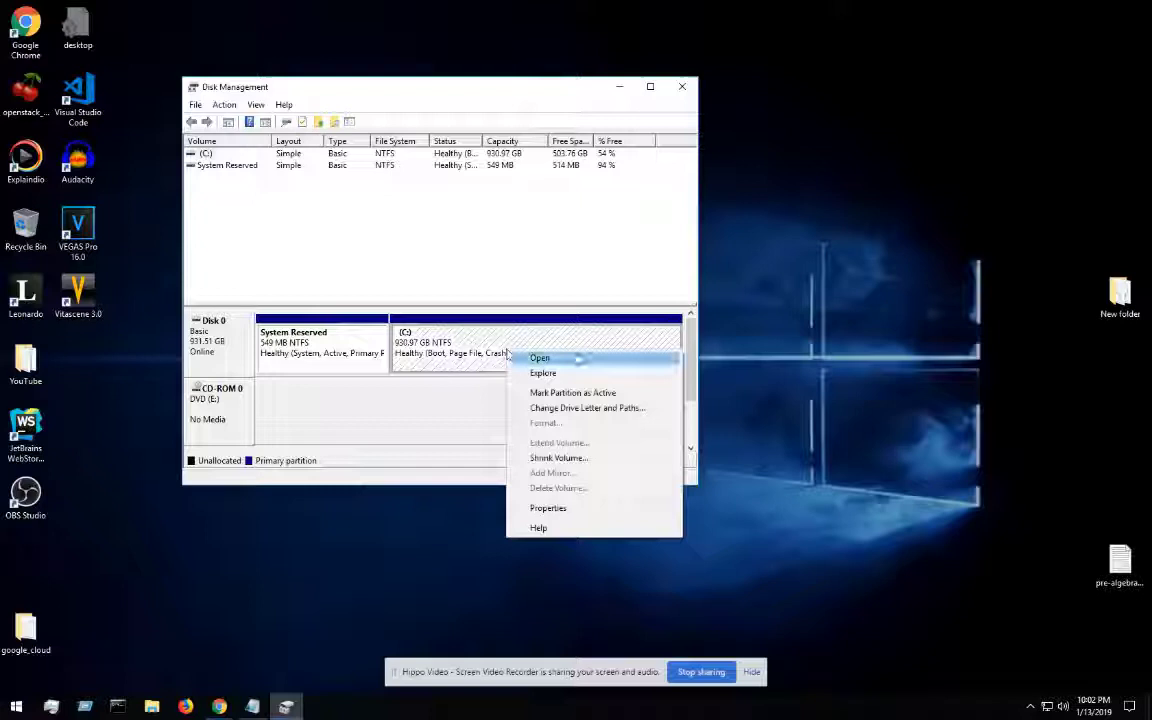
left_click(442, 404)
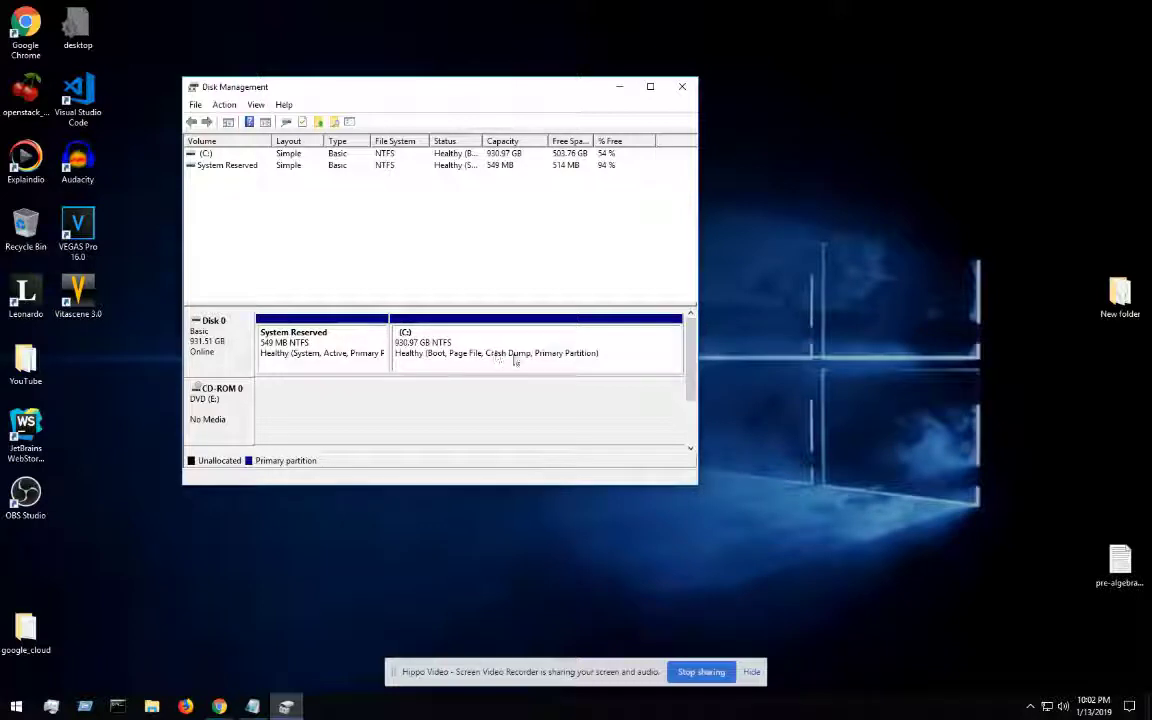
right_click(463, 352)
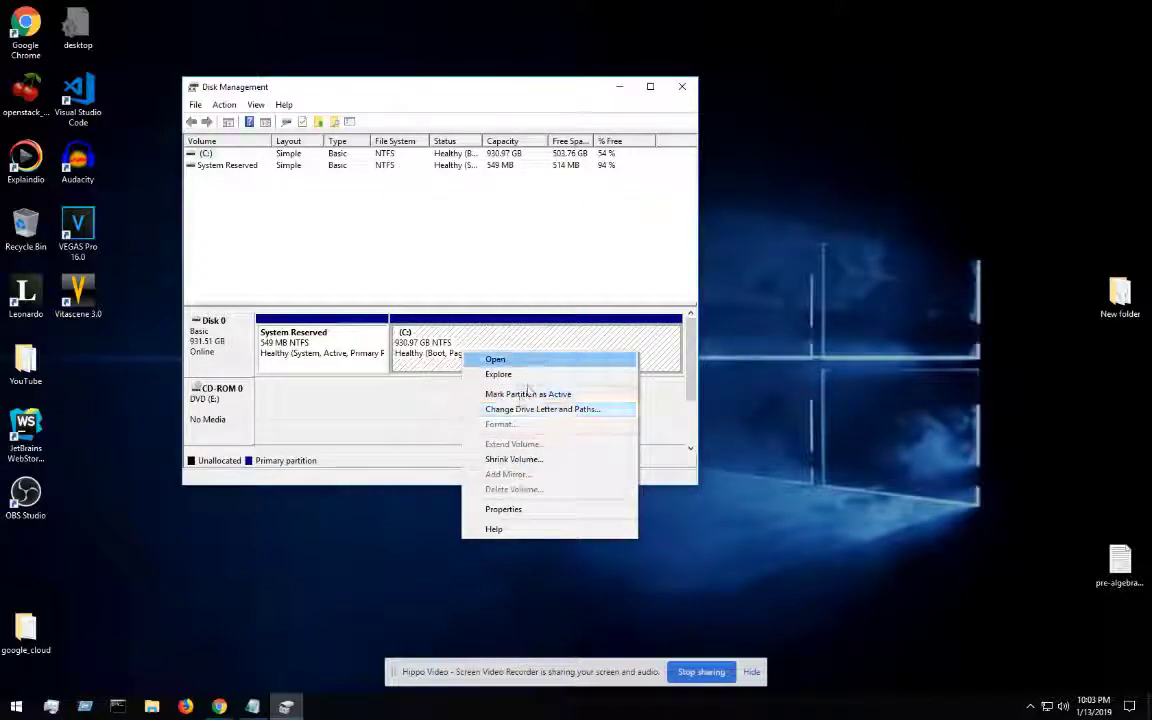
Step: Shrink C: by 100000 MB, leaving it at 833.32 GB
left_click(520, 459)
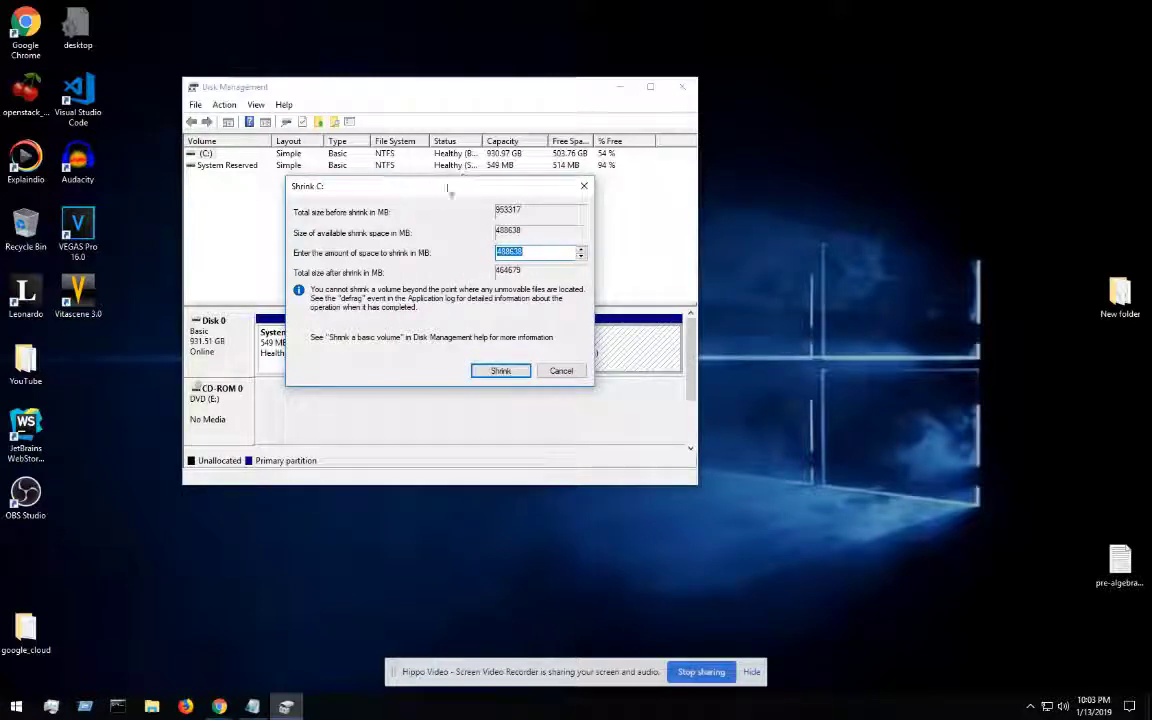
left_click_drag(439, 195, 739, 263)
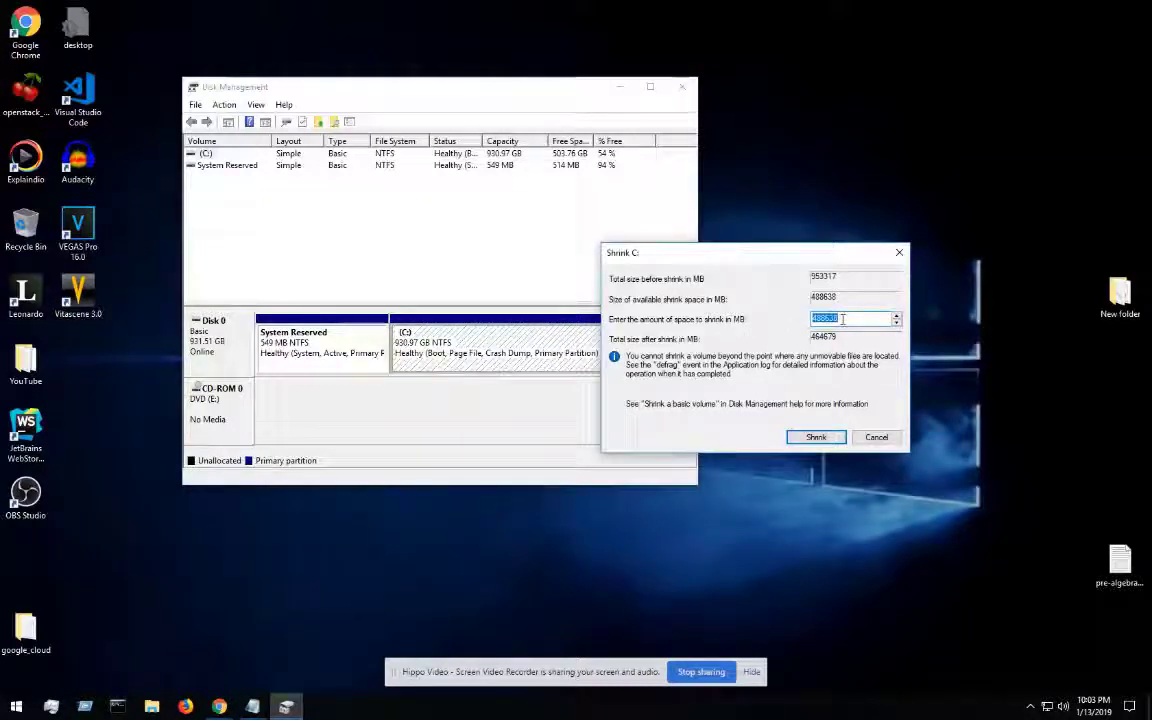
left_click_drag(761, 256, 805, 257)
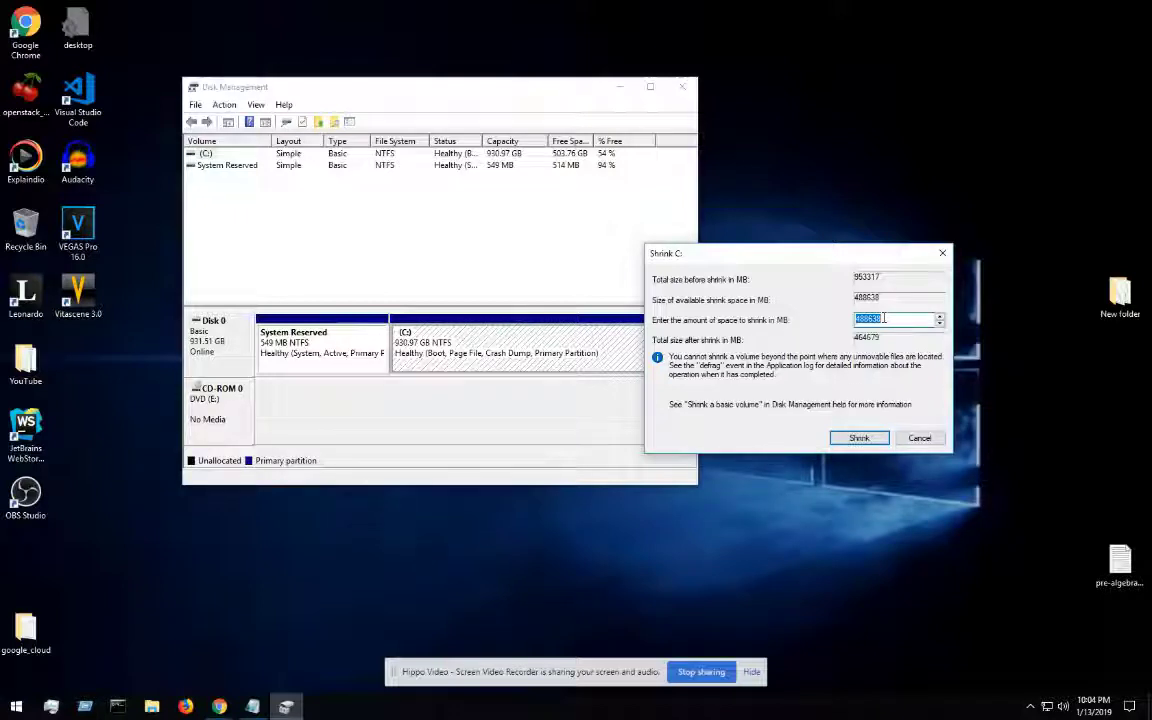
type("100000")
left_click(870, 441)
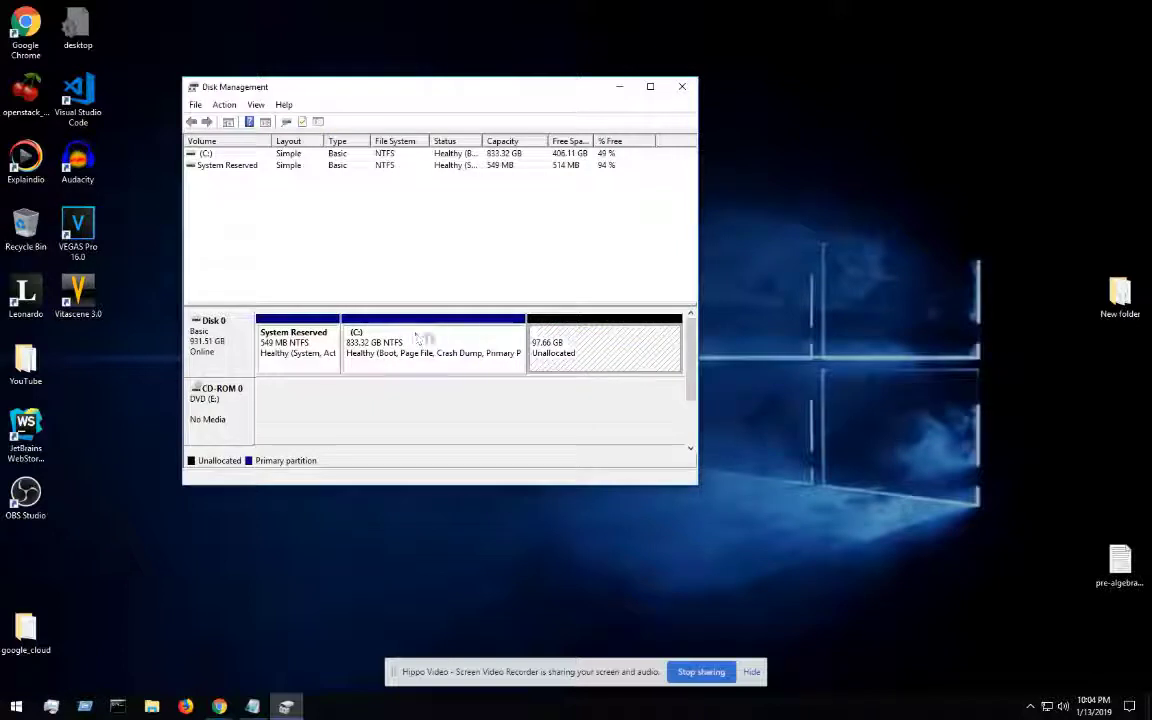
Step: Create a 100000 MB NTFS simple volume as drive D: with the default label cleared
right_click(607, 349)
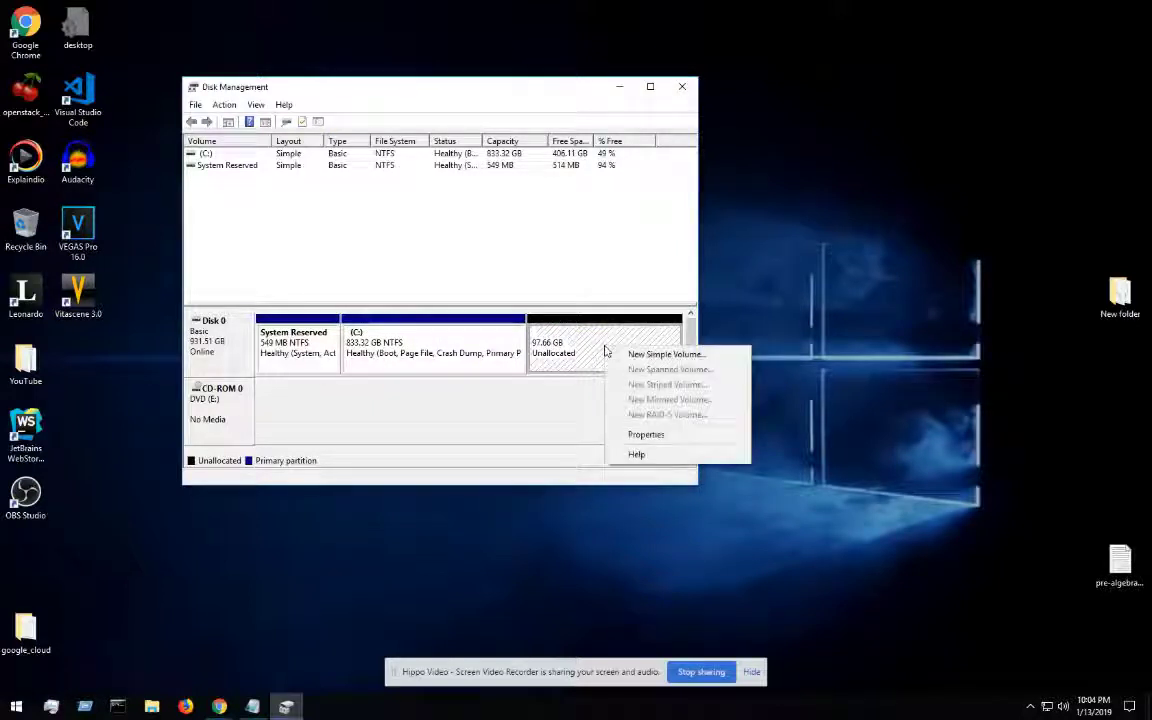
left_click(666, 354)
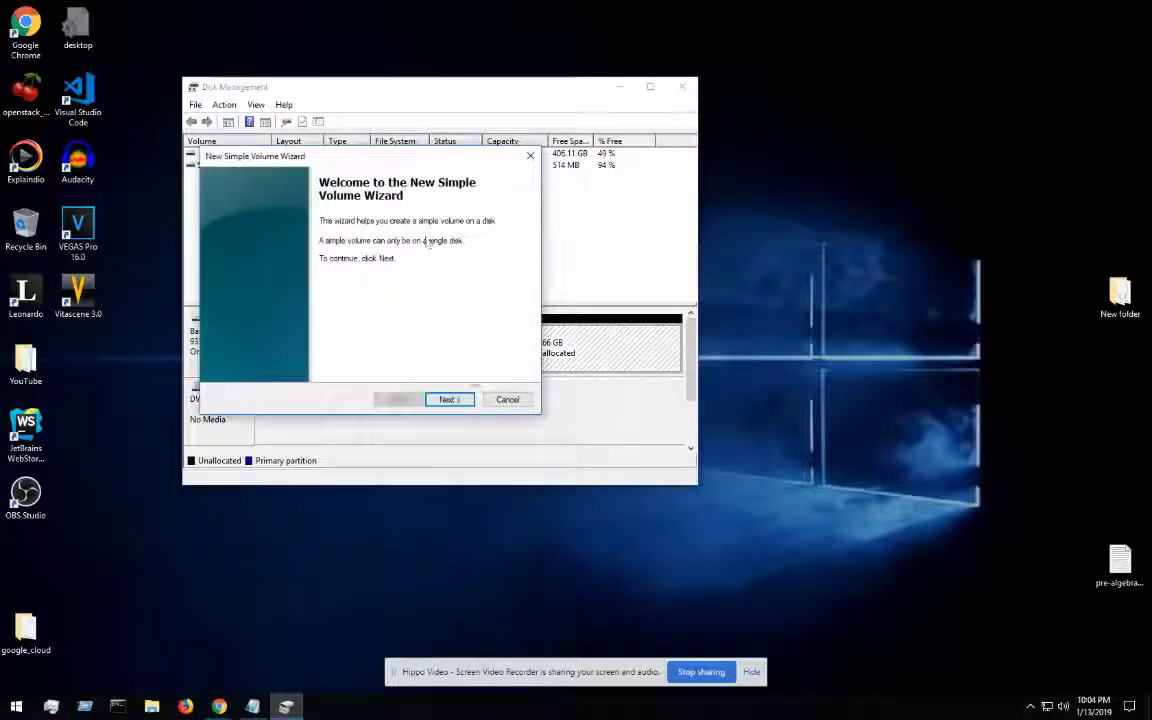
left_click(449, 399)
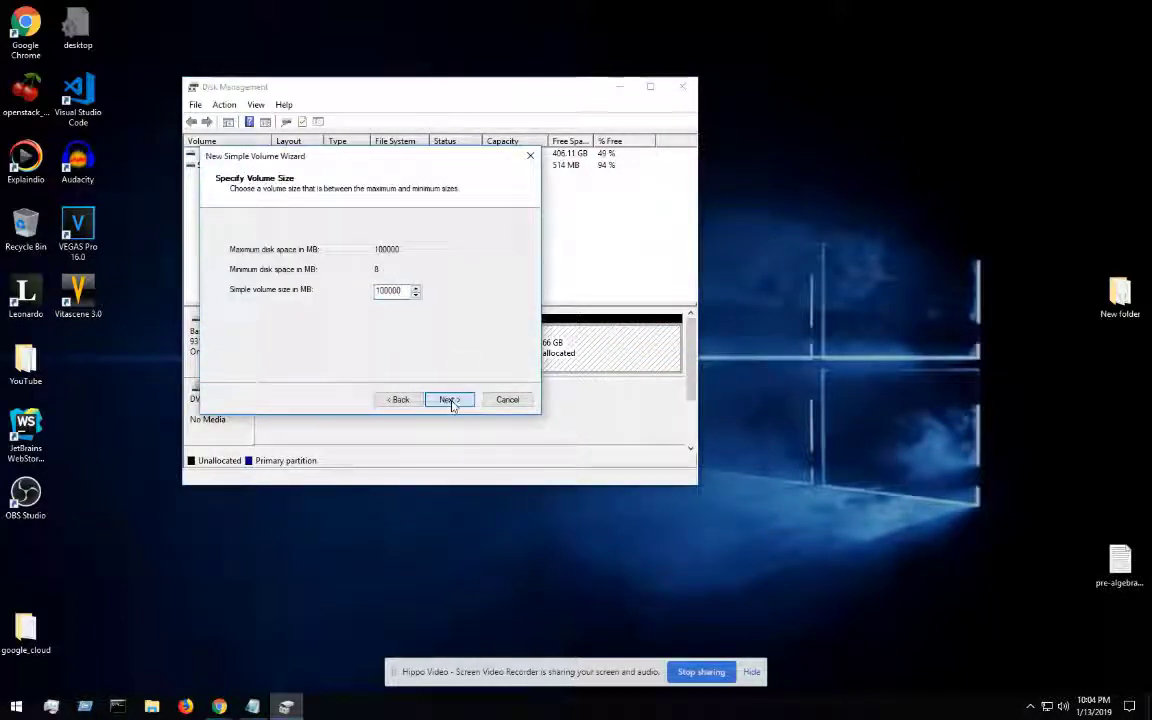
left_click(449, 400)
left_click_drag(406, 155, 767, 234)
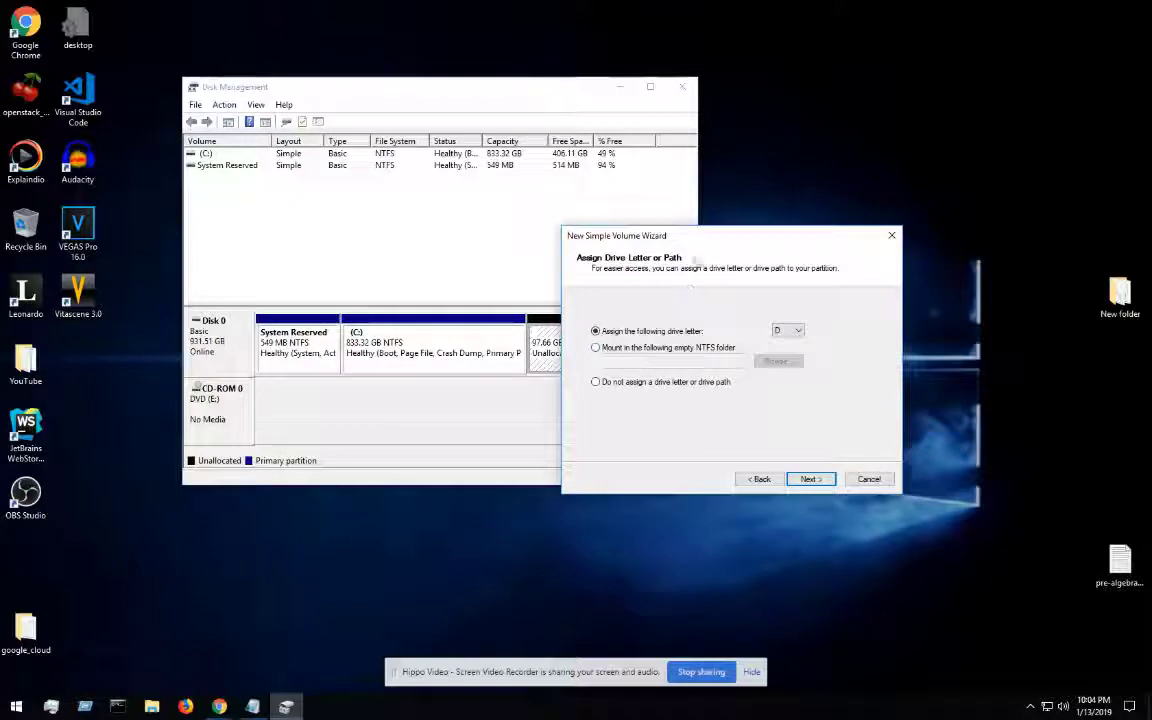
left_click_drag(707, 247, 799, 273)
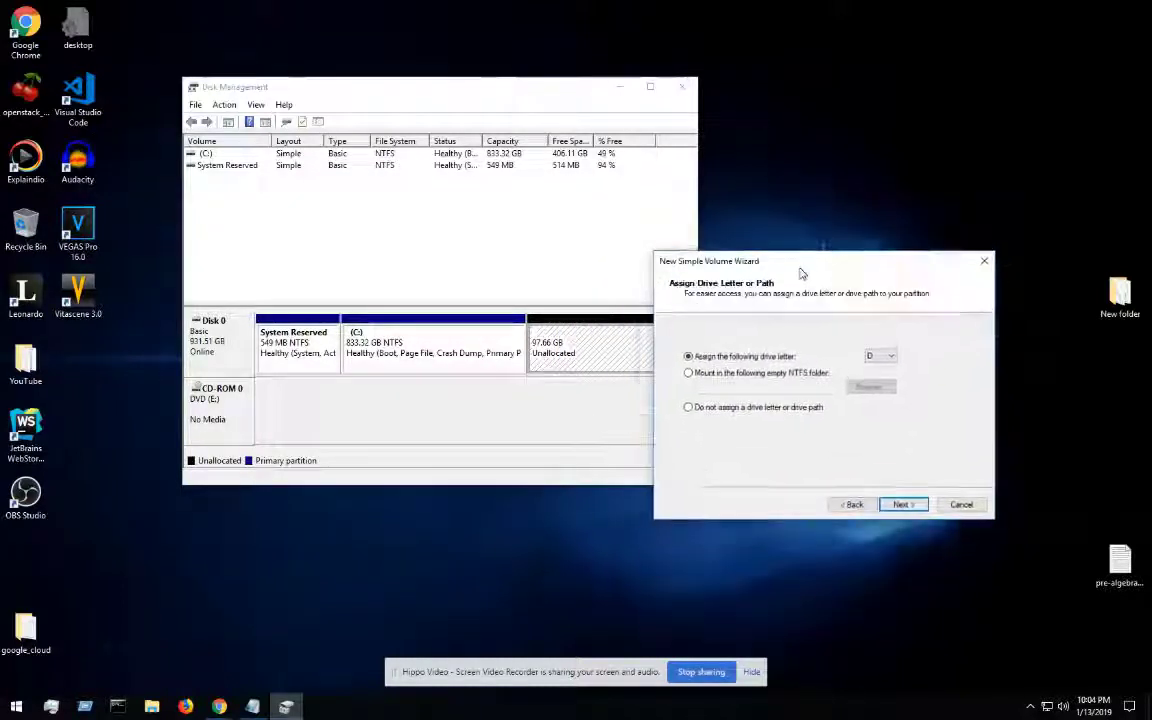
left_click(905, 505)
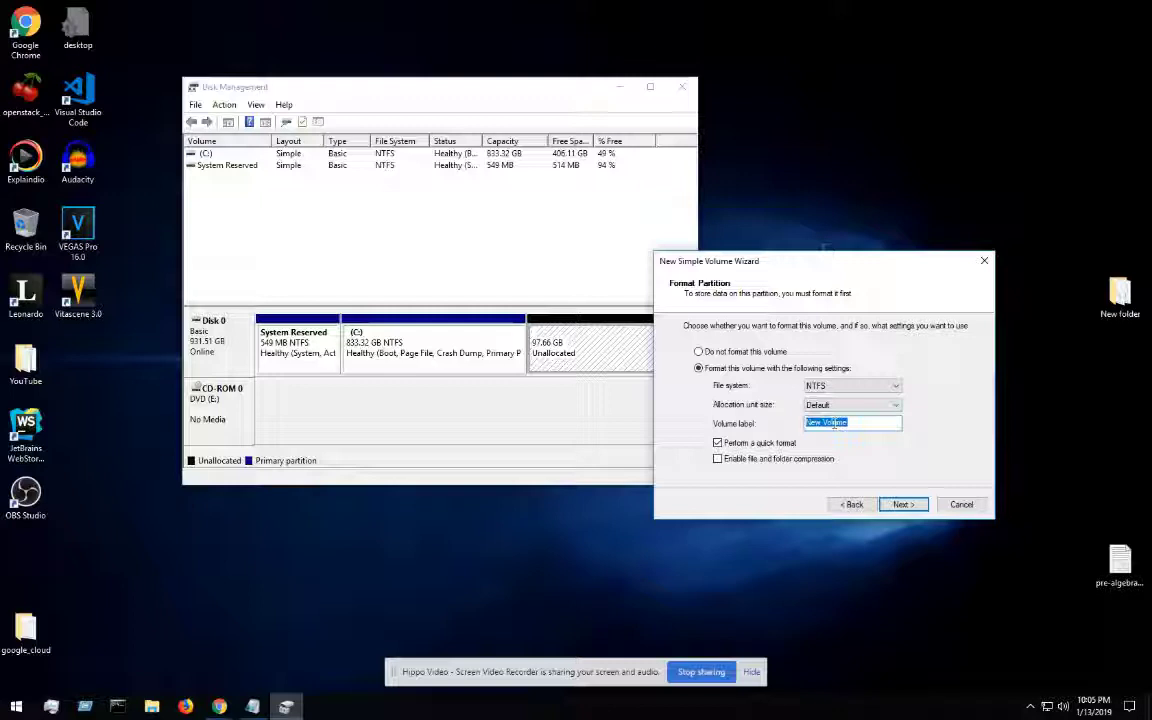
key("BackSpace")
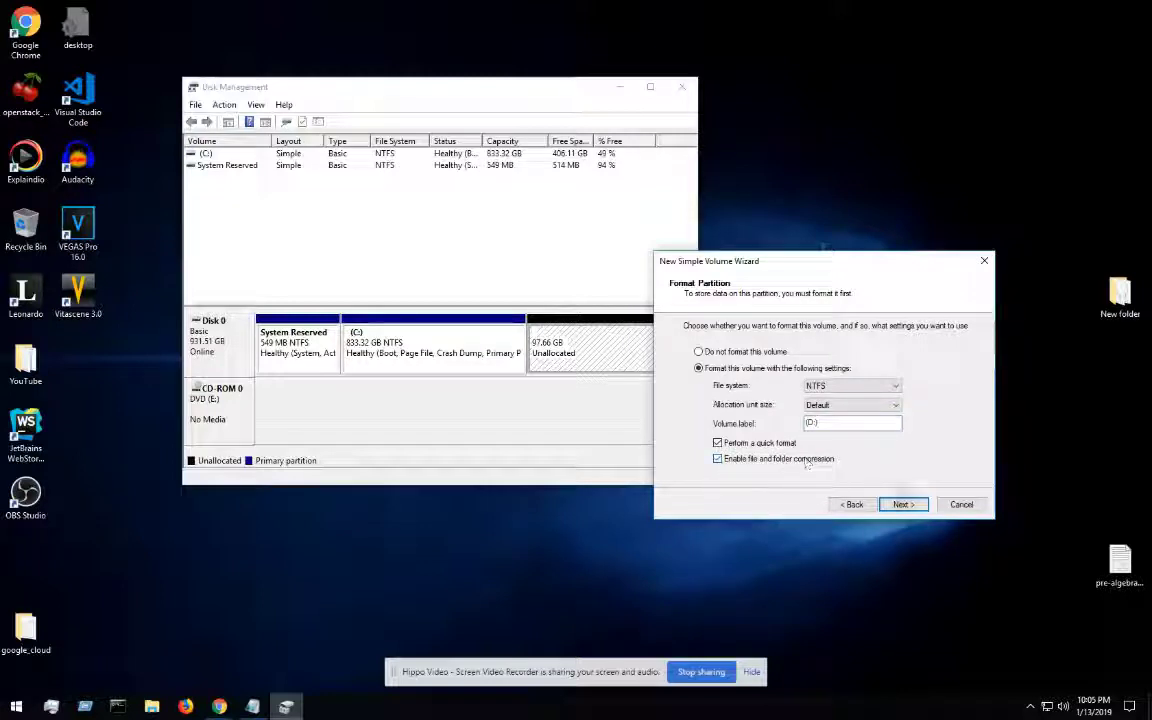
left_click(903, 505)
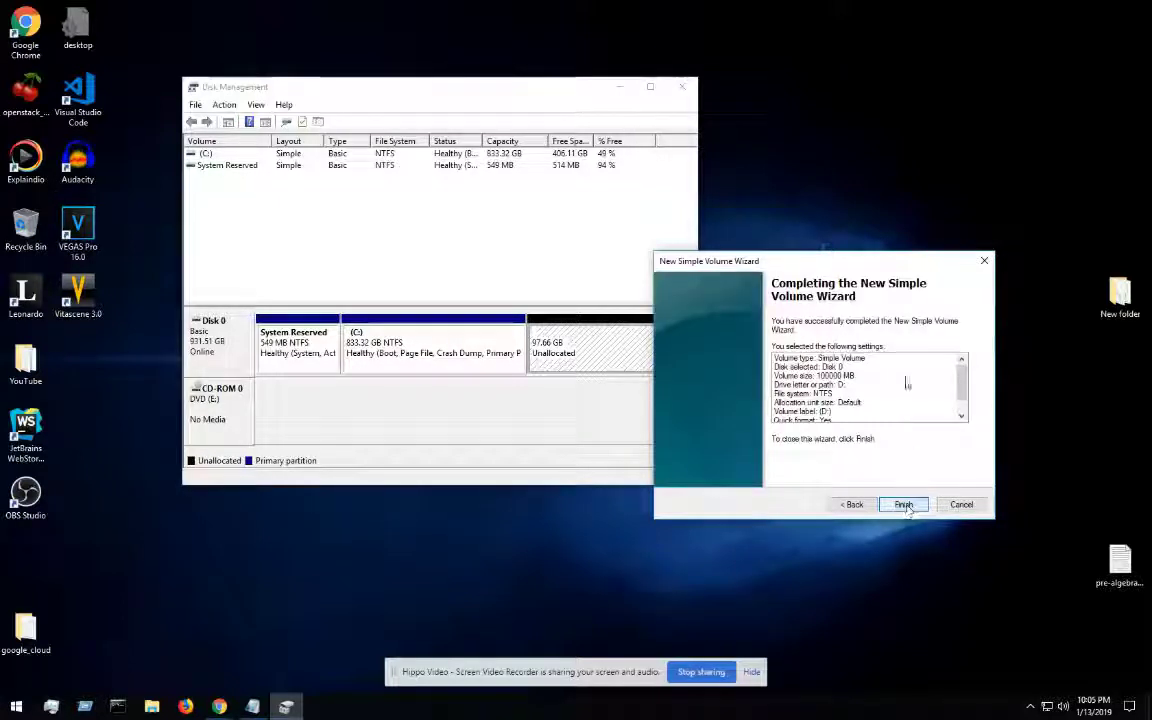
left_click(903, 505)
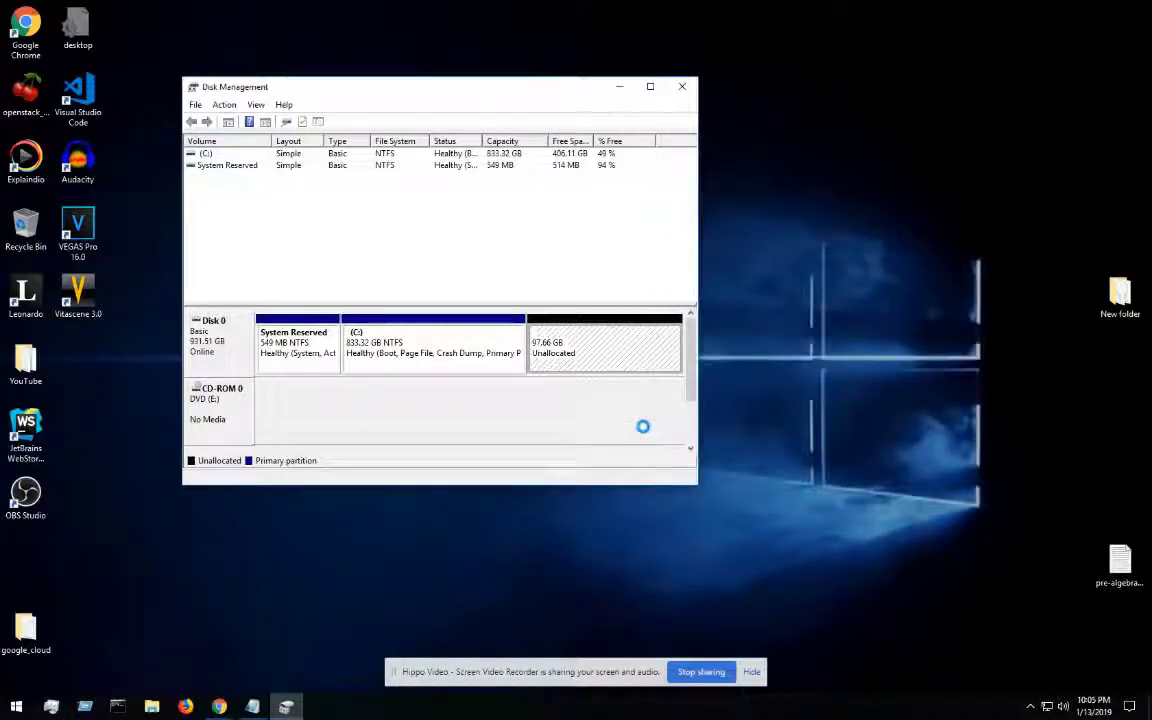
Step: Select the new D: partition and confirm it shows as a Healthy 97.66 GB Primary Partition
left_click(571, 346)
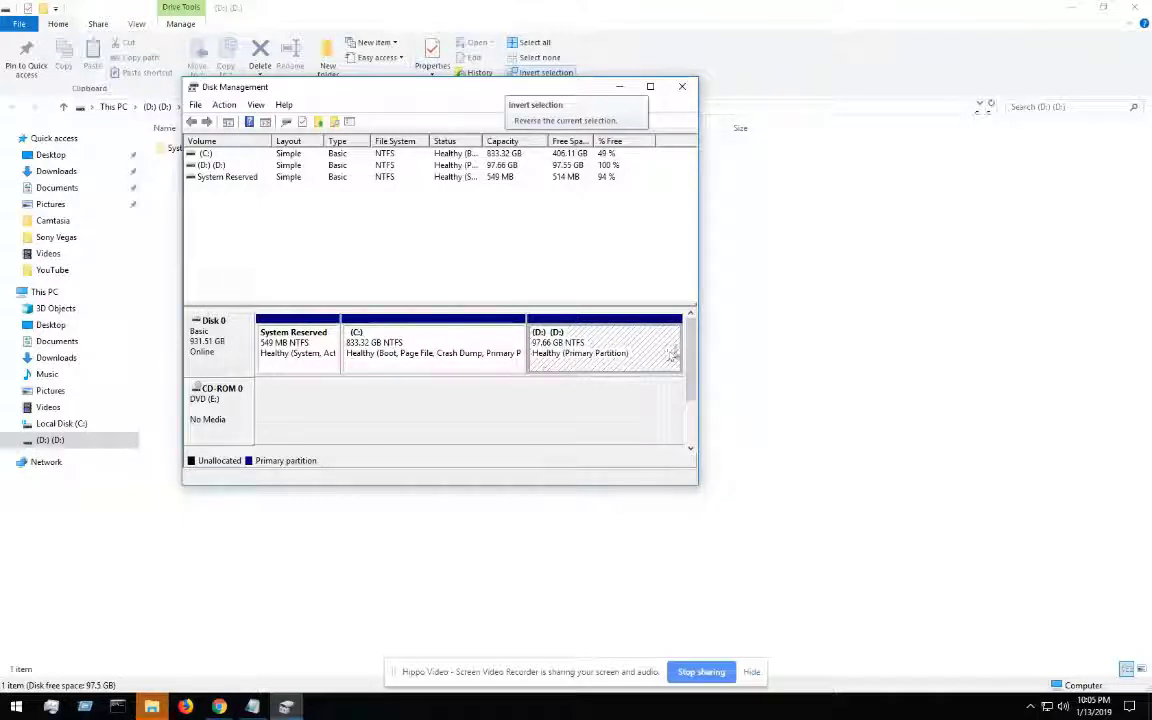
scroll(690, 347, "down", 1)
scroll(693, 345, "up", 1)
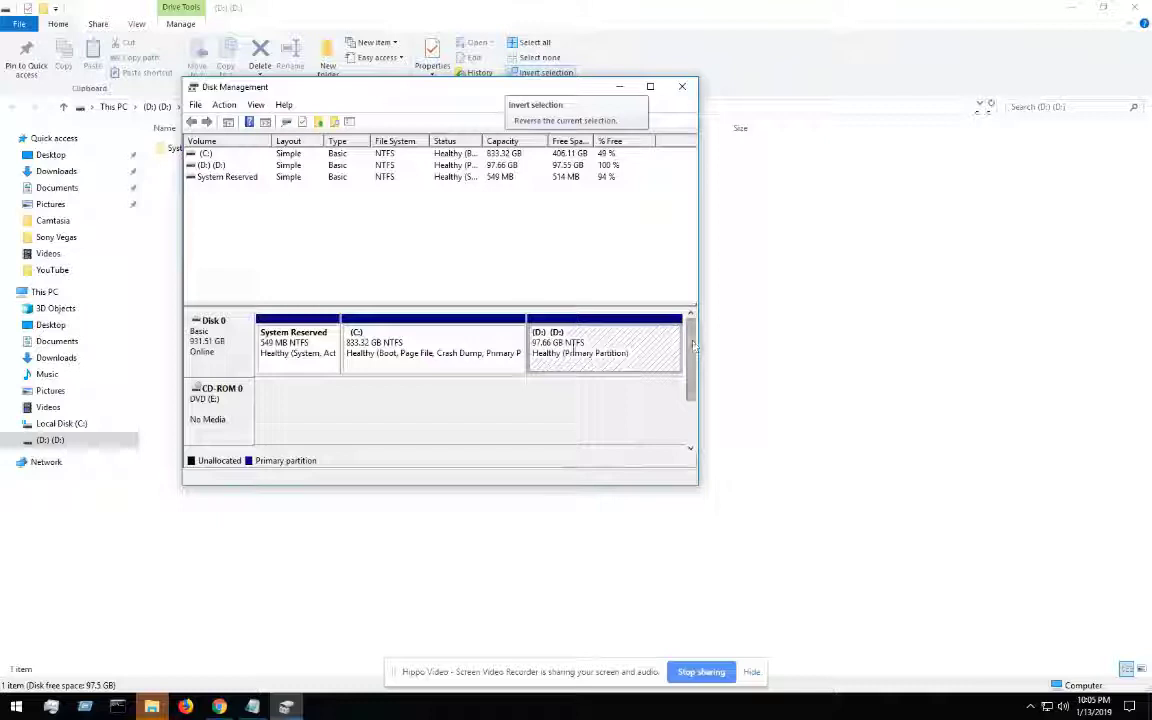
left_click_drag(456, 94, 680, 139)
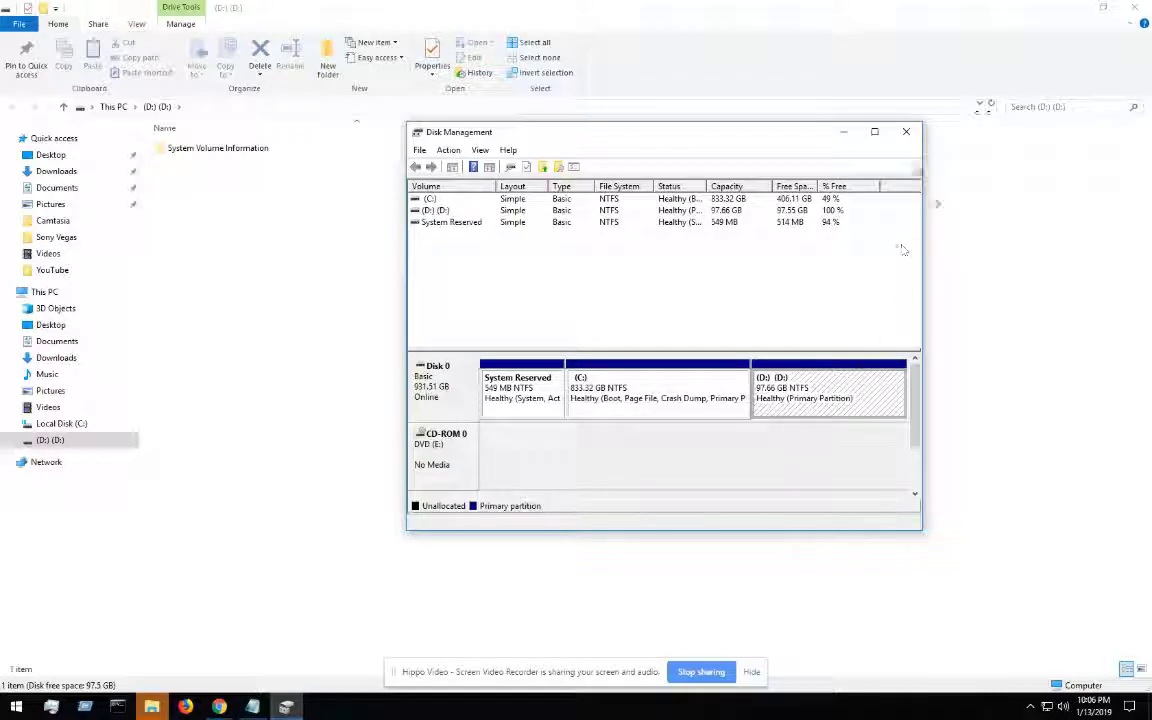
Step: Close Disk Management and view drive D: in File Explorer, containing only System Volume Information
left_click(906, 131)
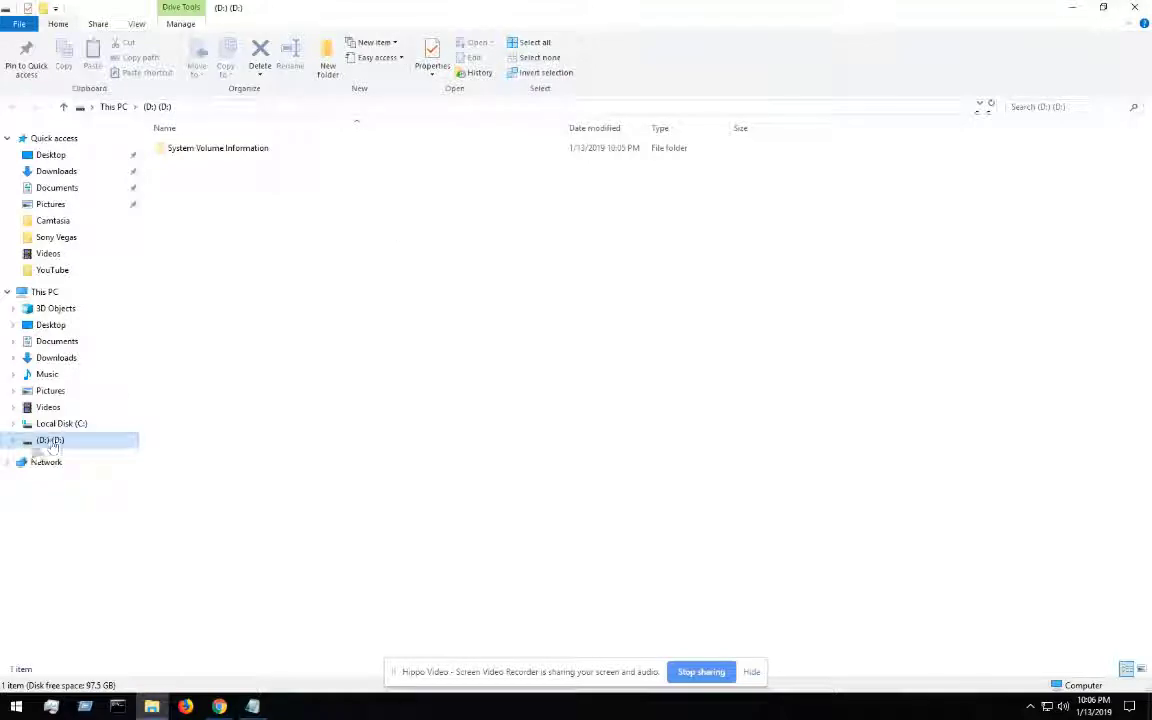
left_click(13, 441)
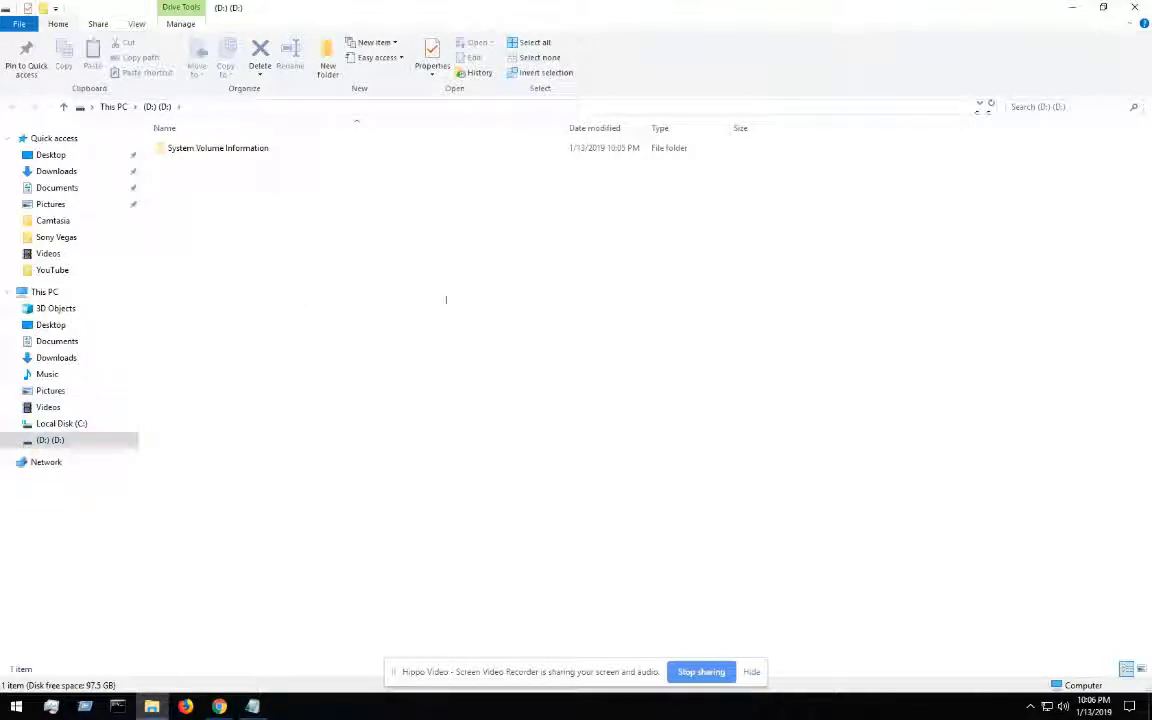
left_click(70, 423)
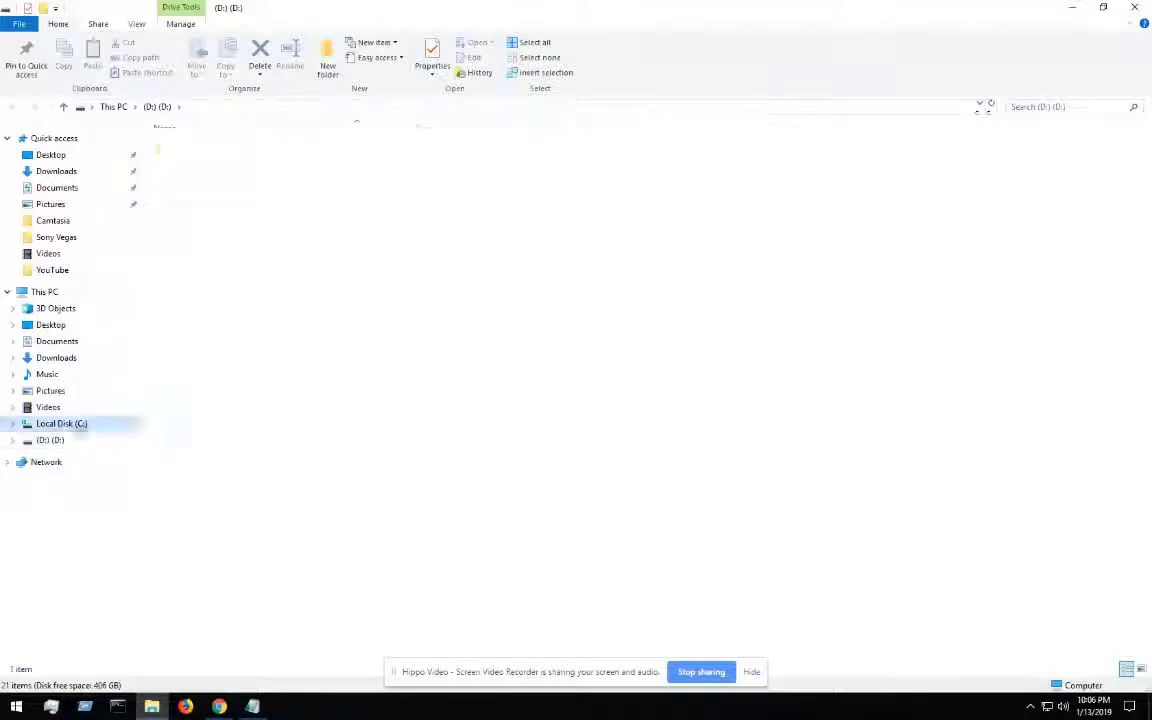
left_click(48, 441)
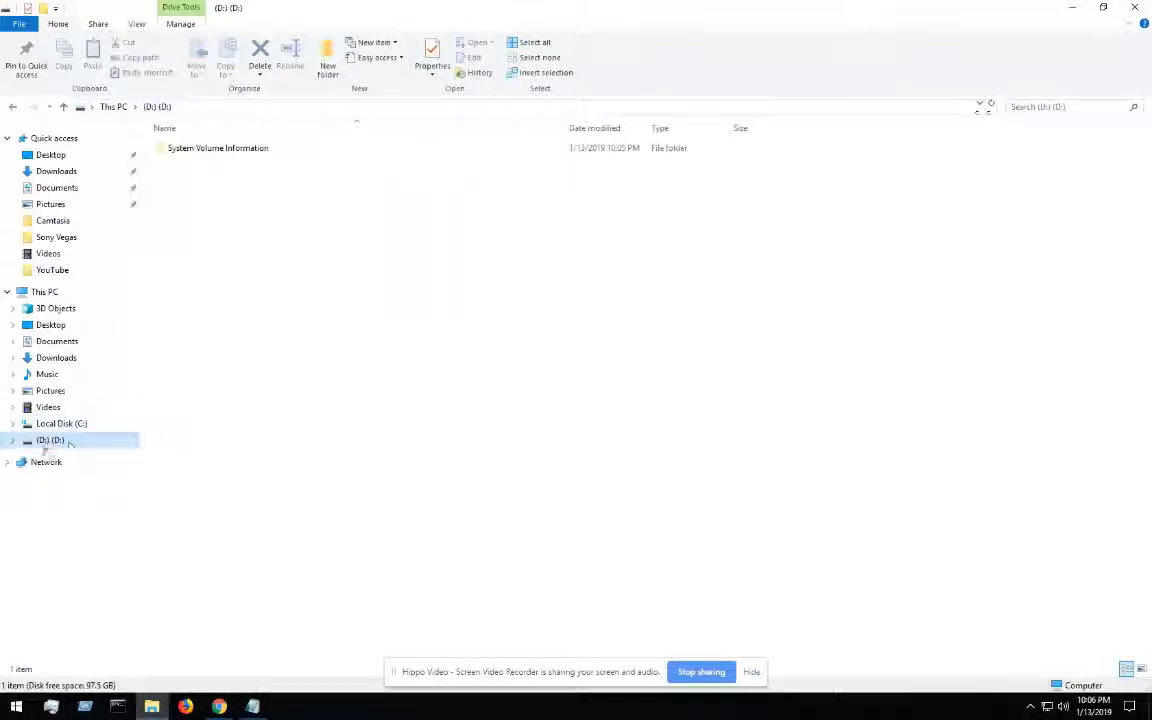
right_click(418, 265)
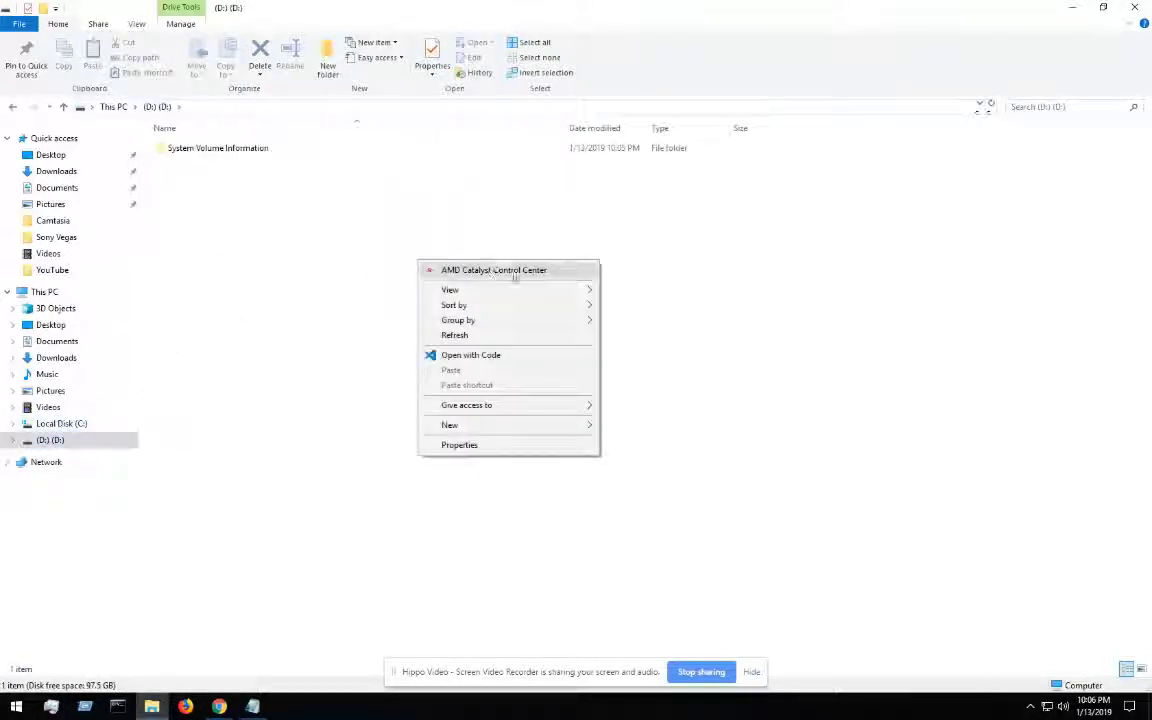
left_click(288, 372)
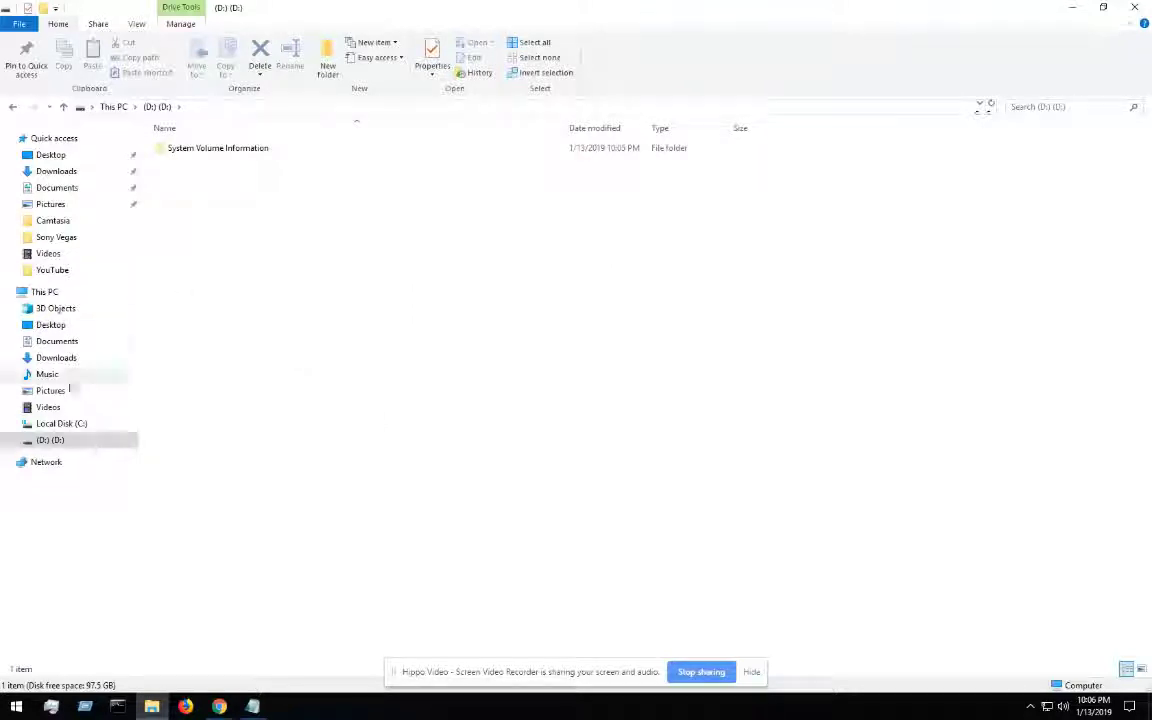